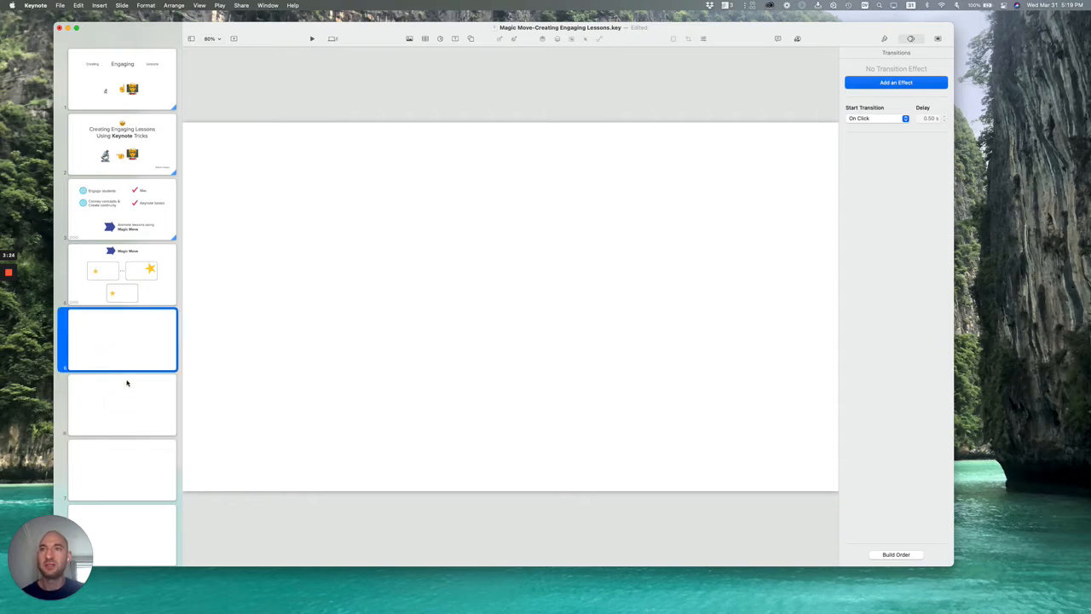
# Search the shape library for "book" and insert the upright open Book shape in the upper-left area of blank slide 5
pyautogui.click(128, 348)
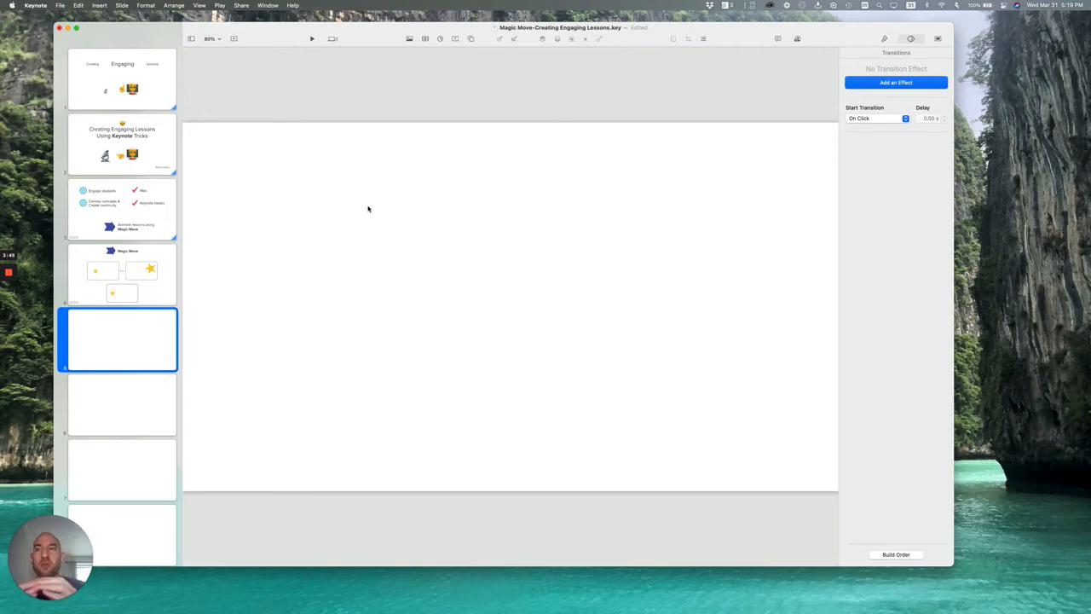
pyautogui.click(115, 346)
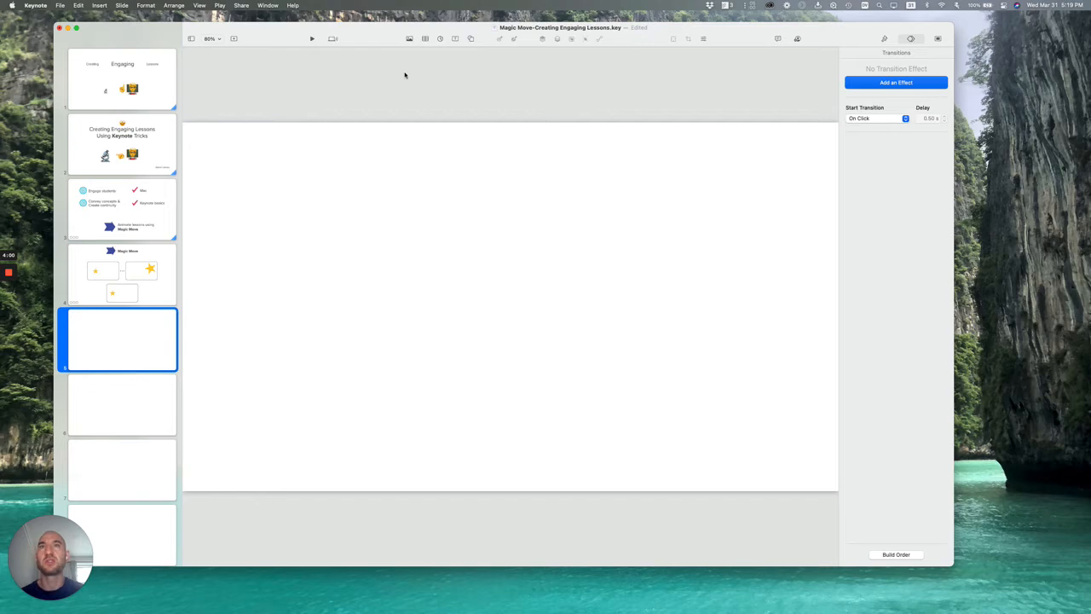
pyautogui.click(472, 40)
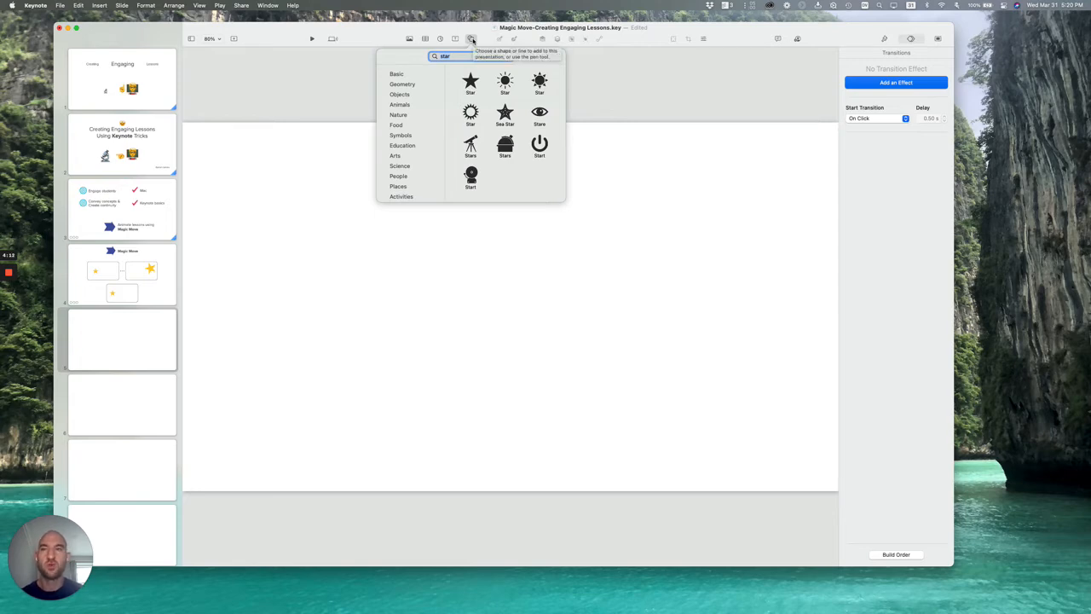
pyautogui.write('book')
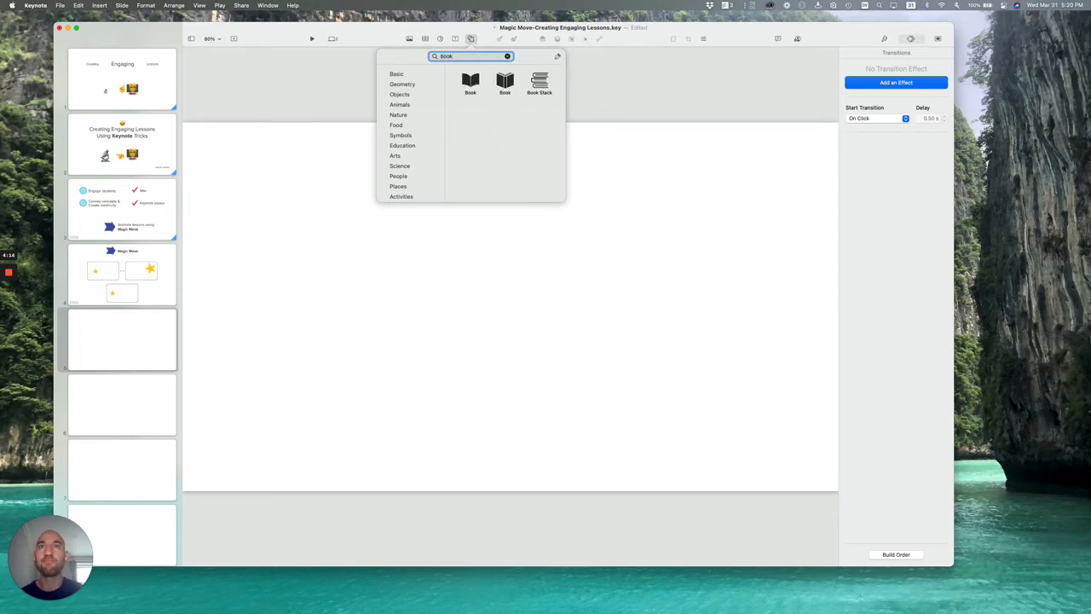
pyautogui.click(506, 81)
pyautogui.moveTo(520, 313); pyautogui.dragTo(411, 262)
# Fill the book shape with the blue style and enlarge it to about twice its size near the slide's upper-left corner
pyautogui.click(885, 39)
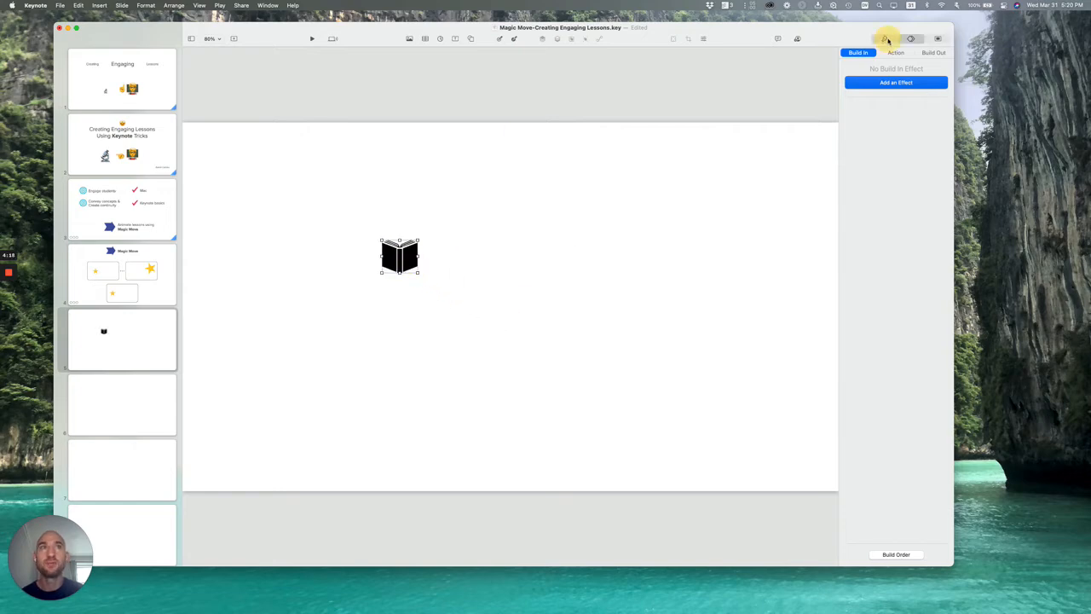
pyautogui.click(928, 105)
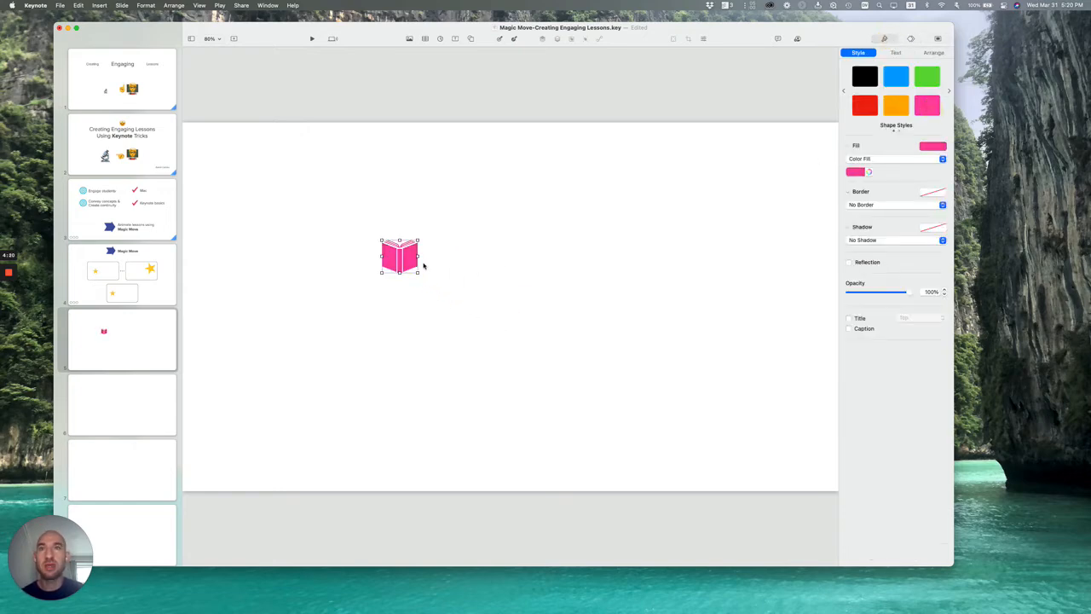
pyautogui.click(897, 76)
pyautogui.moveTo(418, 273); pyautogui.dragTo(347, 242)
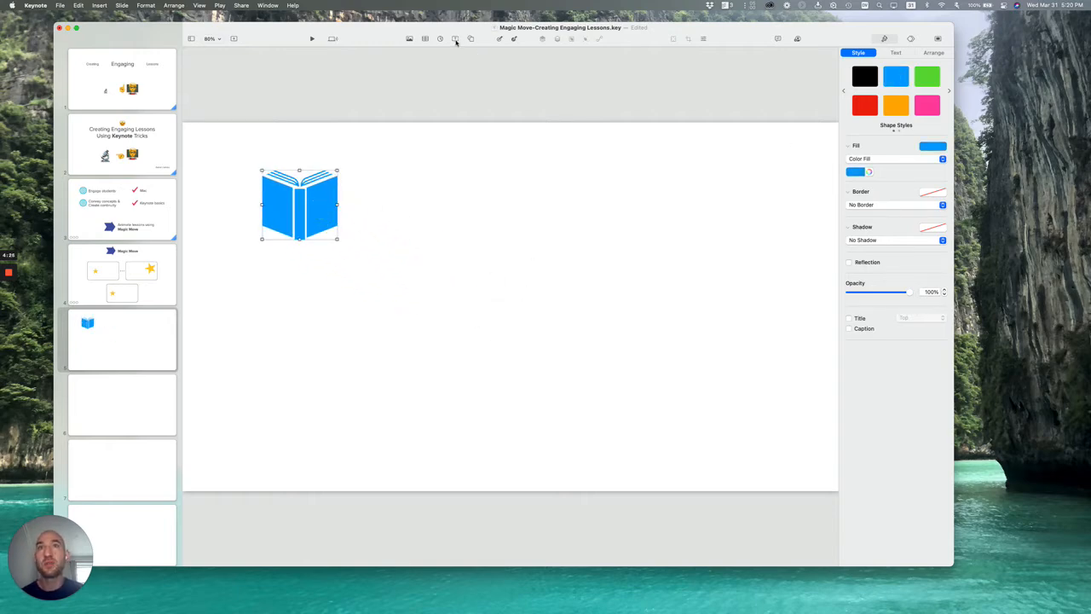
# Add a left-aligned text box reading "Read" to the right of the book shape
pyautogui.click(455, 39)
pyautogui.moveTo(510, 307); pyautogui.dragTo(375, 205)
pyautogui.write('Read')
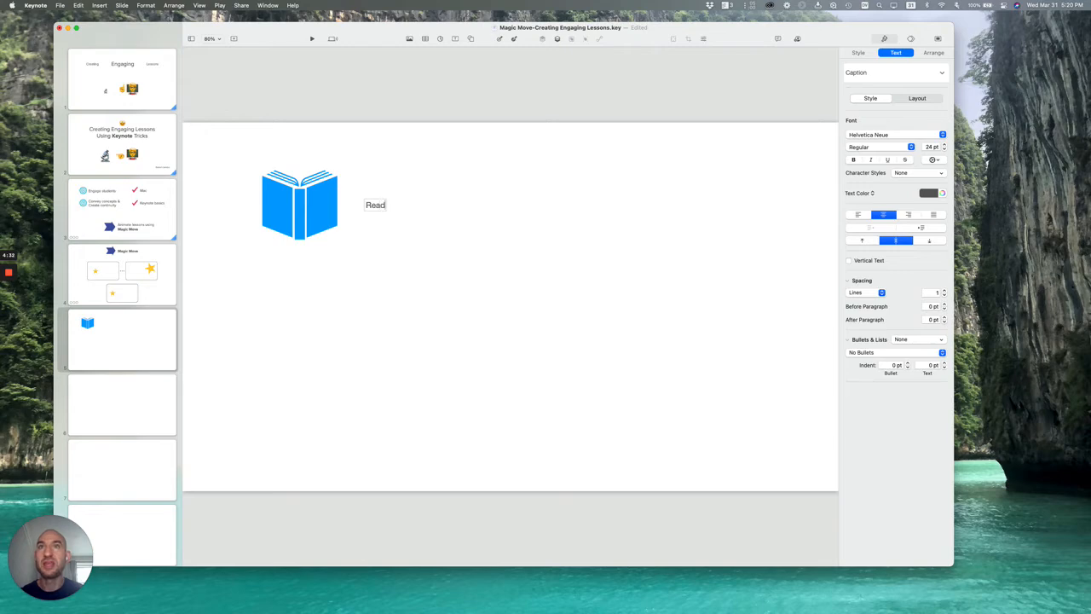
pyautogui.click(858, 214)
# Set the "Read" label's font size to 88 pt and shift it slightly closer to the book
pyautogui.click(931, 147)
pyautogui.write('88')
pyautogui.press('Return')
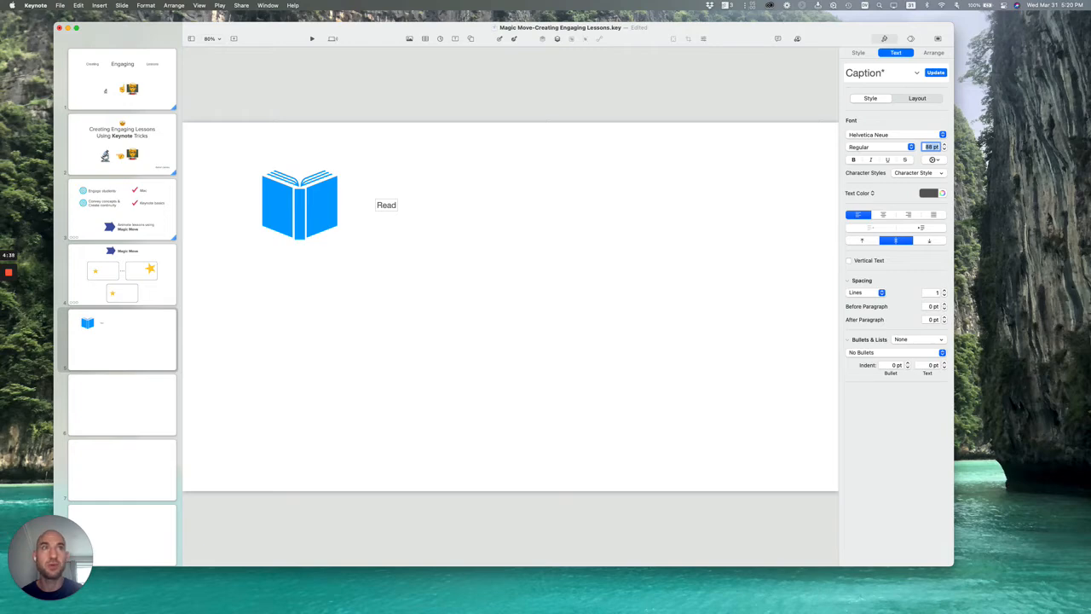
pyautogui.click(394, 260)
pyautogui.click(384, 205)
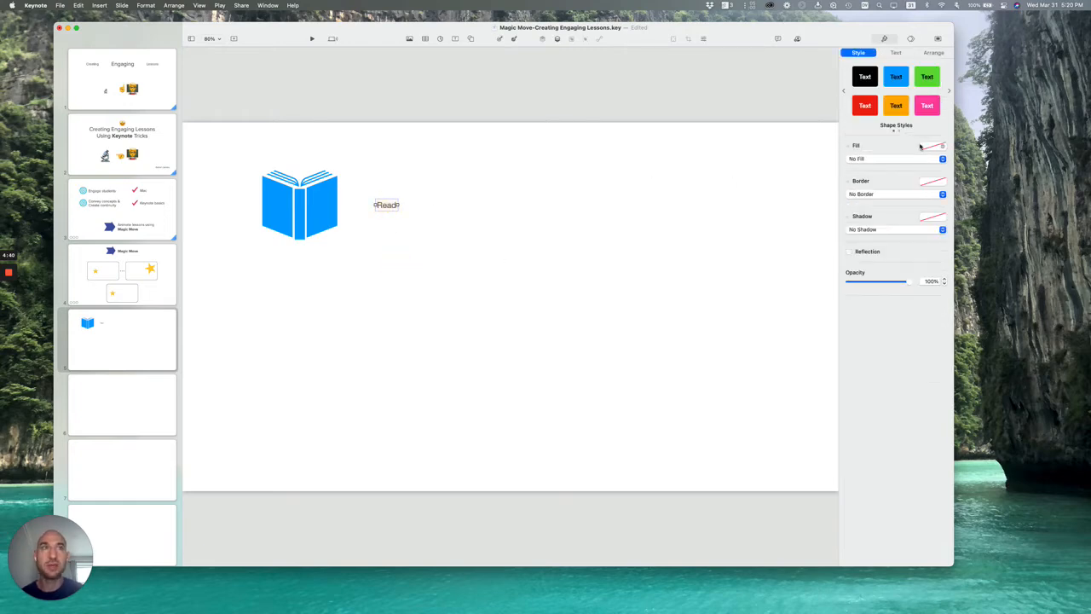
pyautogui.click(896, 53)
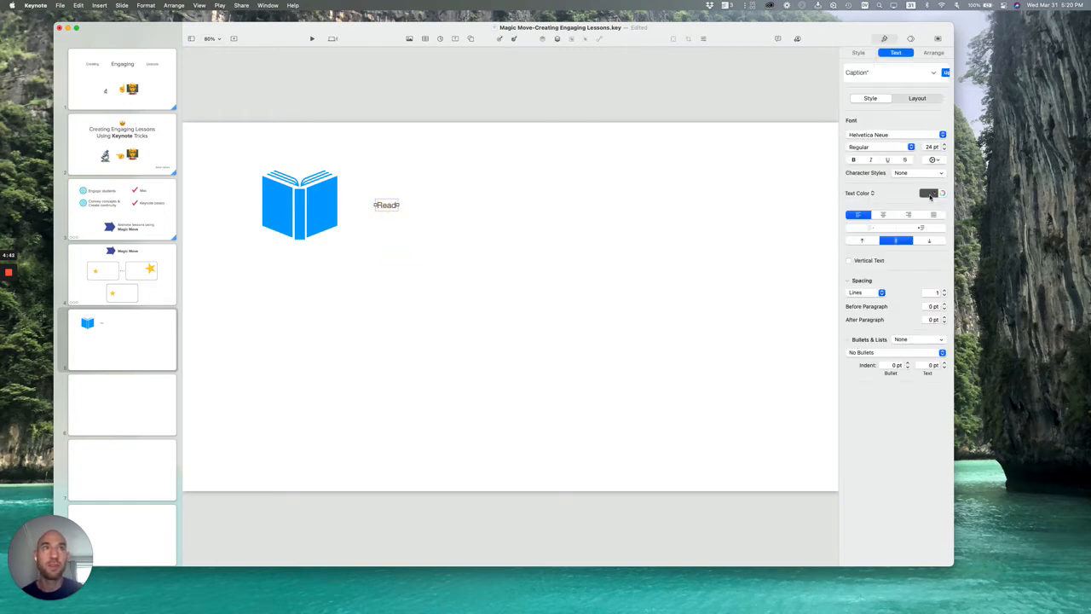
pyautogui.click(930, 147)
pyautogui.write('88')
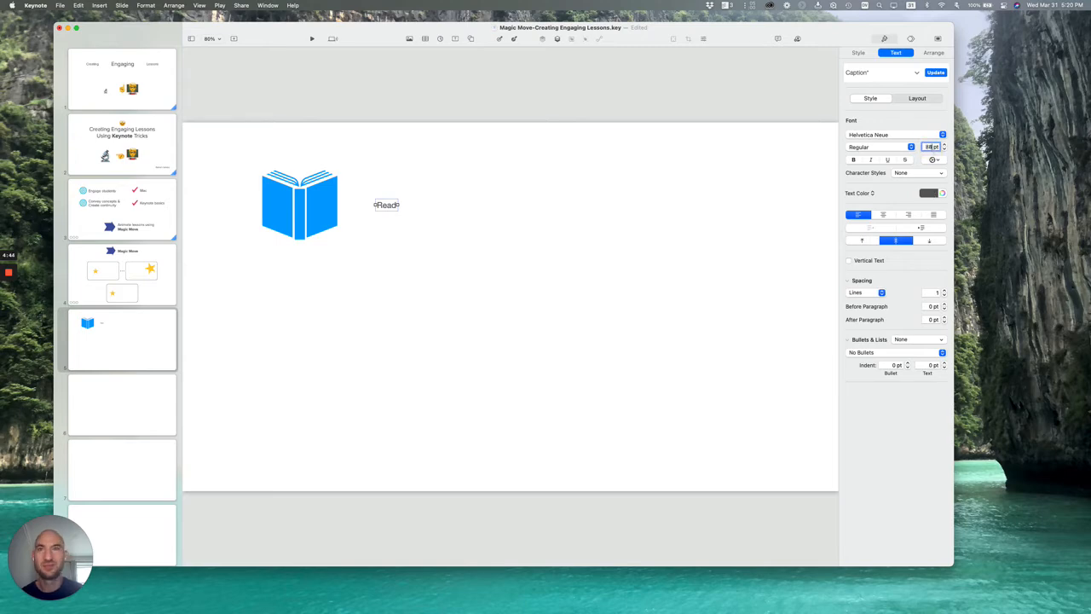
pyautogui.press('Return')
pyautogui.click(382, 256)
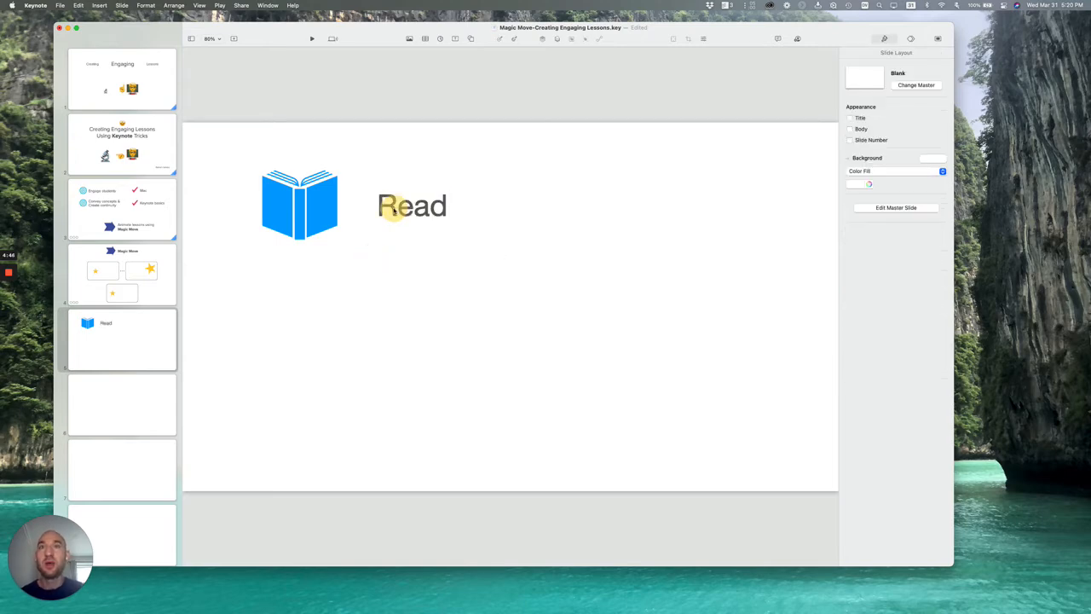
pyautogui.moveTo(390, 207); pyautogui.dragTo(384, 208)
pyautogui.click(490, 272)
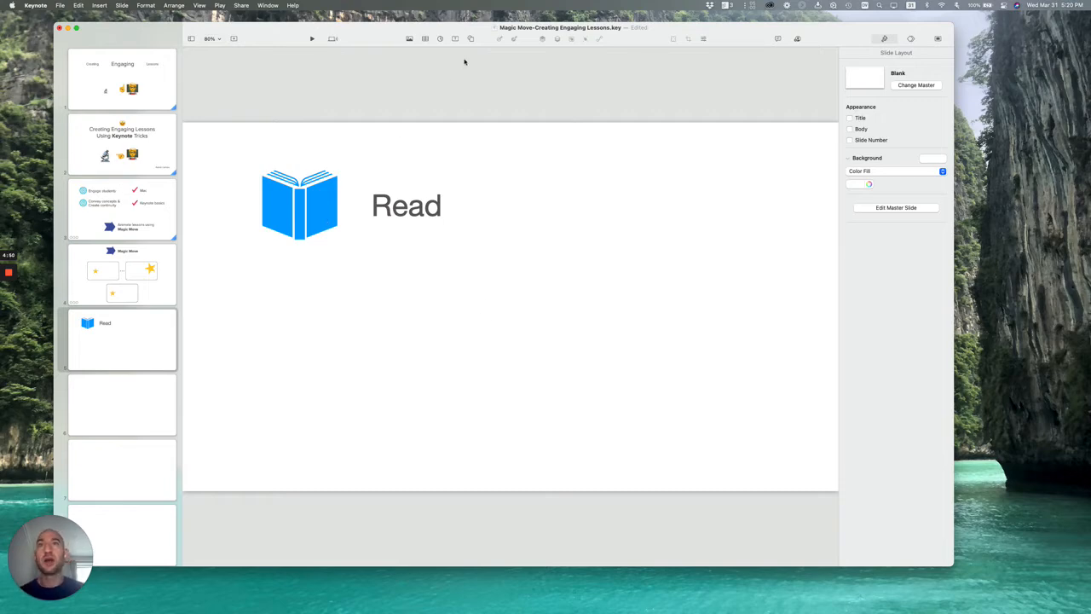
# Add the first brain shape found under "think" below the book, enlarged to about the book's width and filled pink
pyautogui.click(470, 39)
pyautogui.write('think')
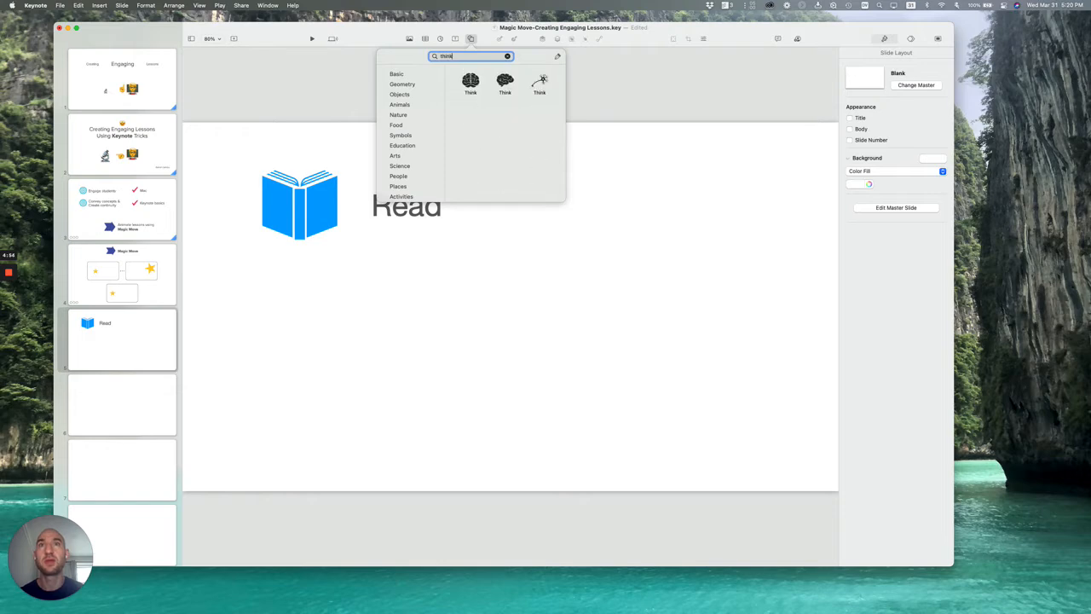
pyautogui.click(471, 81)
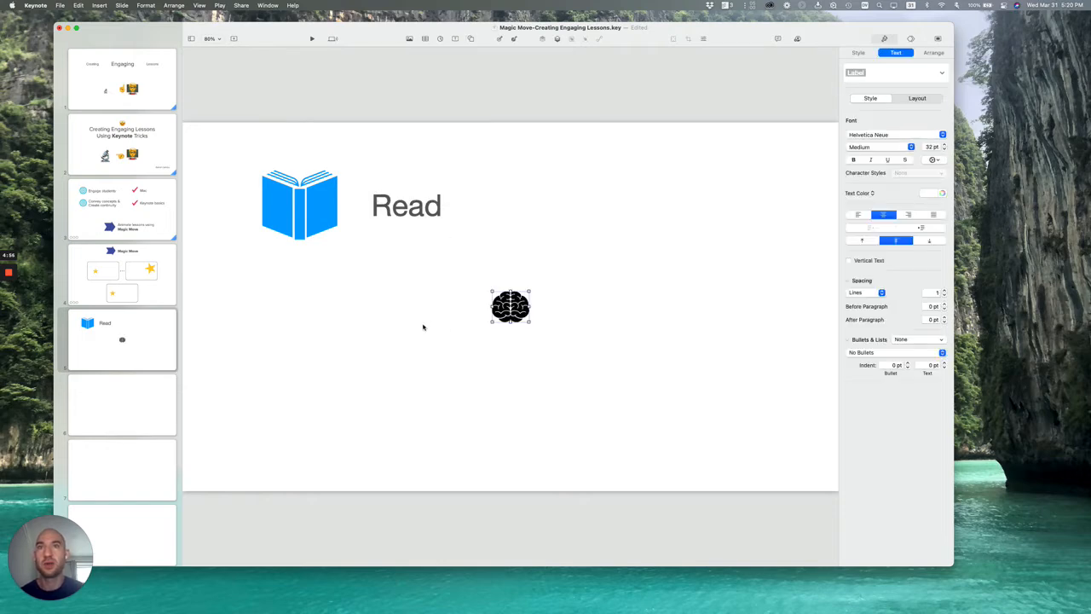
pyautogui.moveTo(510, 307); pyautogui.dragTo(331, 313)
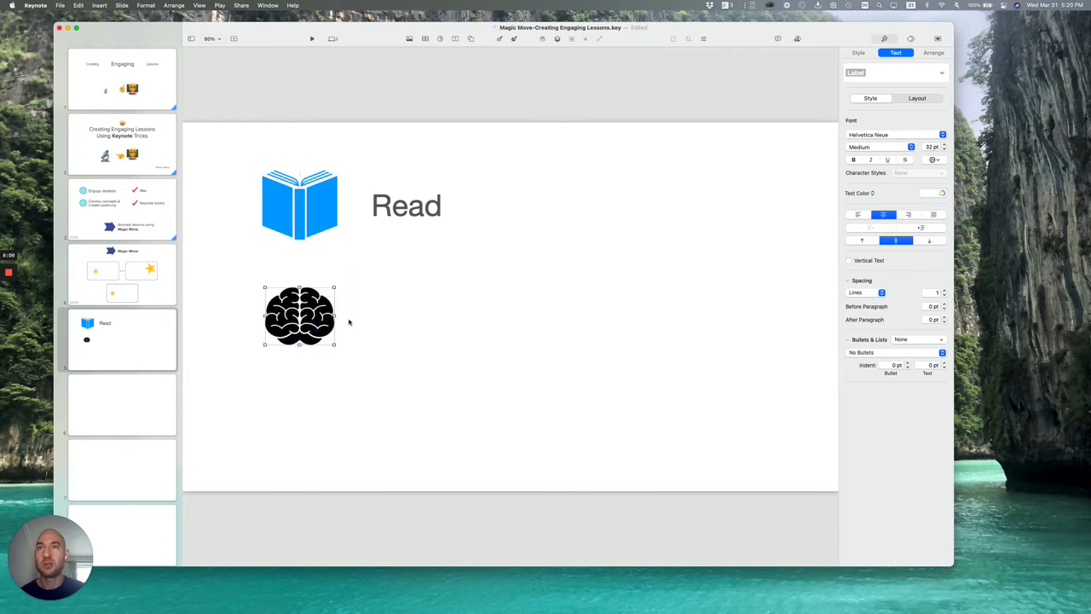
pyautogui.click(858, 53)
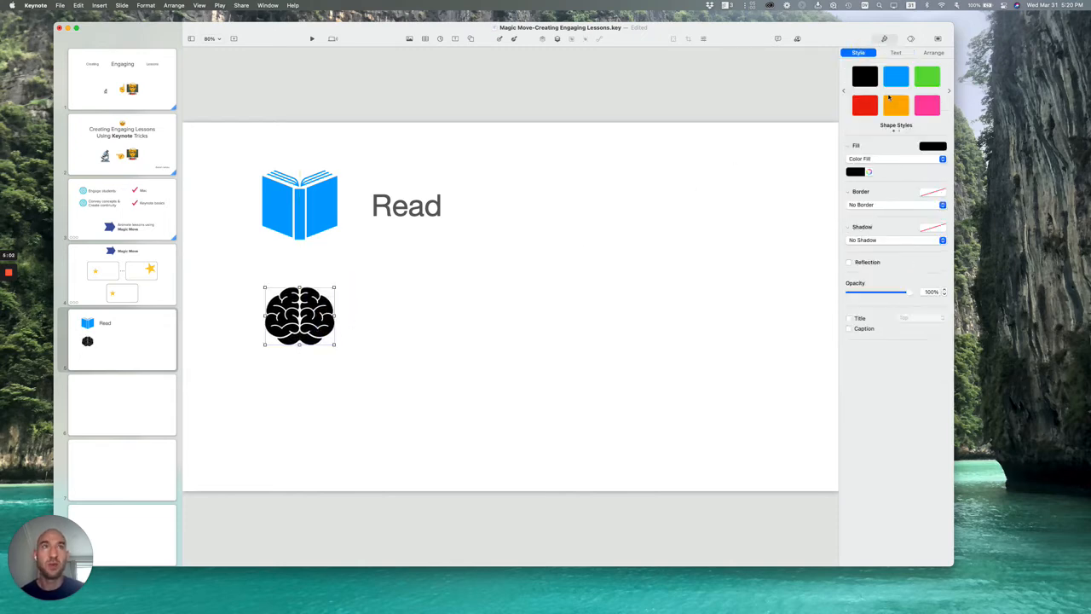
pyautogui.click(930, 106)
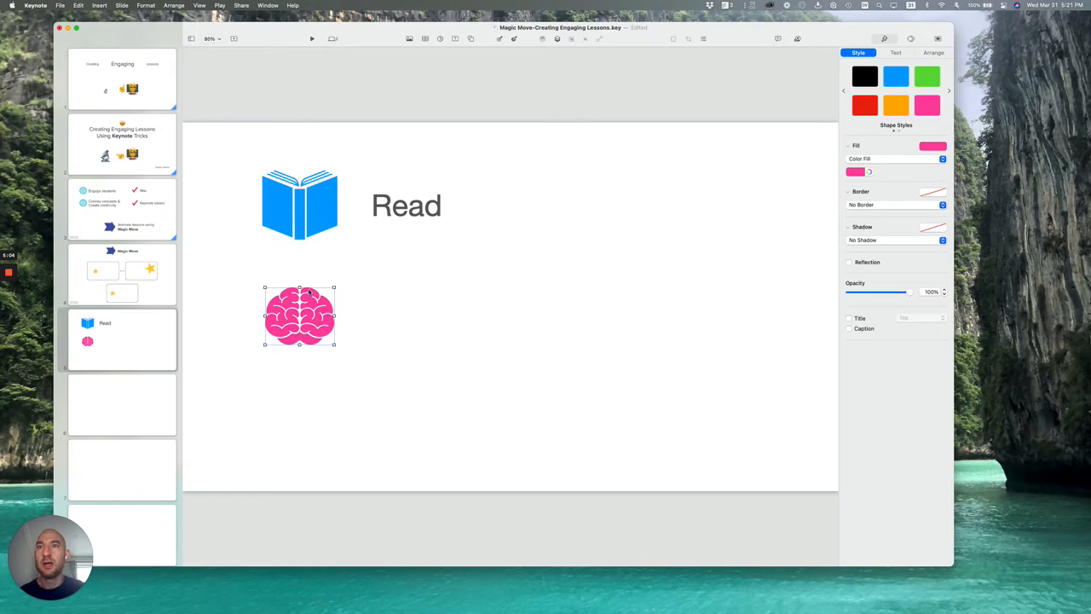
# Duplicate the "Read" label beside the brain and change the copy's text to "Think"
pyautogui.click(399, 212)
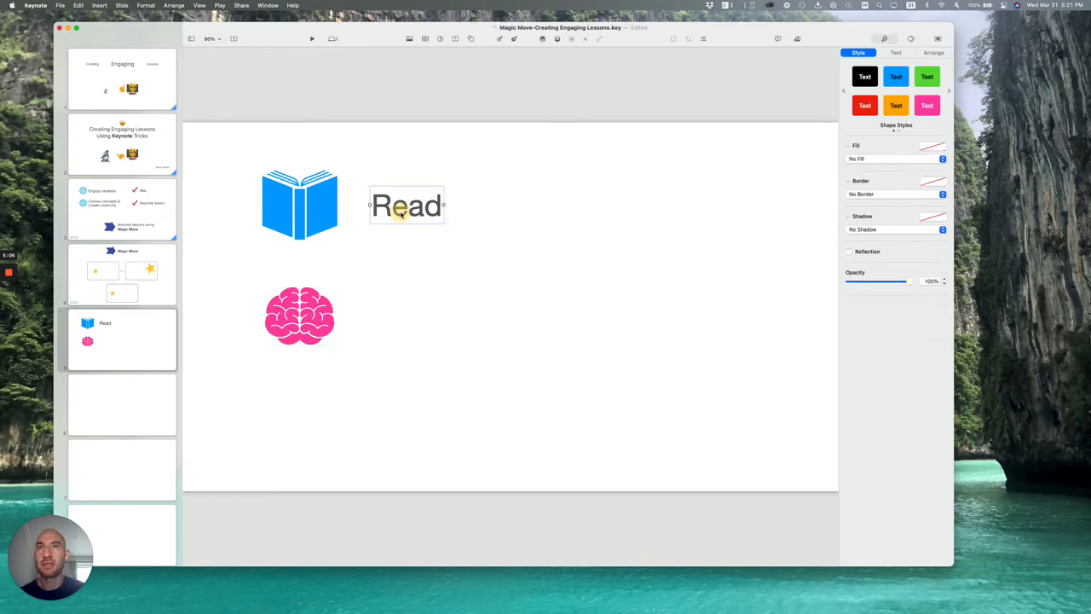
pyautogui.moveTo(408, 206); pyautogui.dragTo(409, 315)
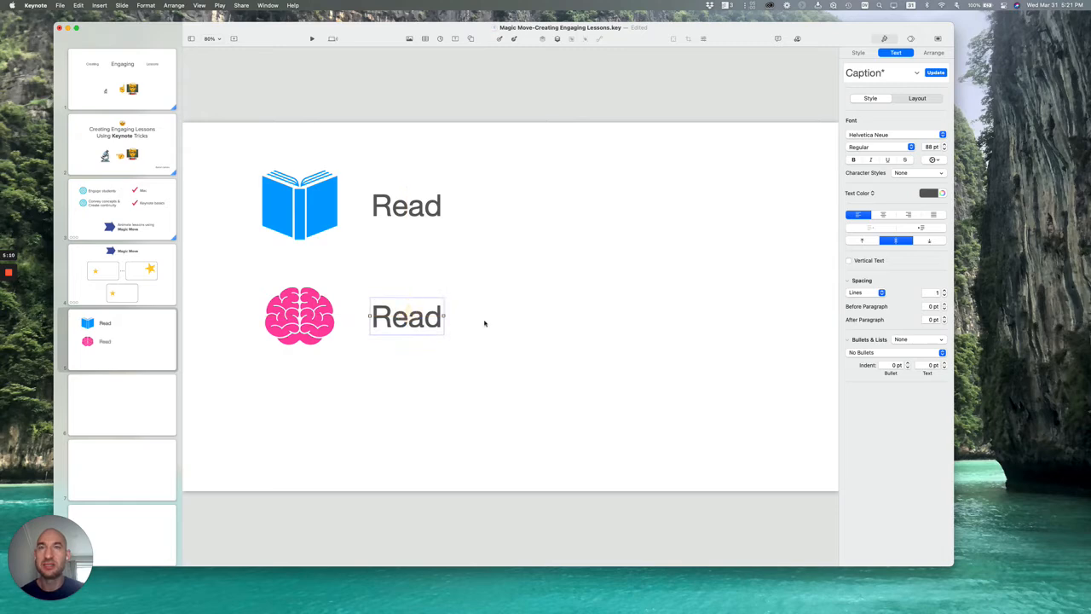
pyautogui.write('Think')
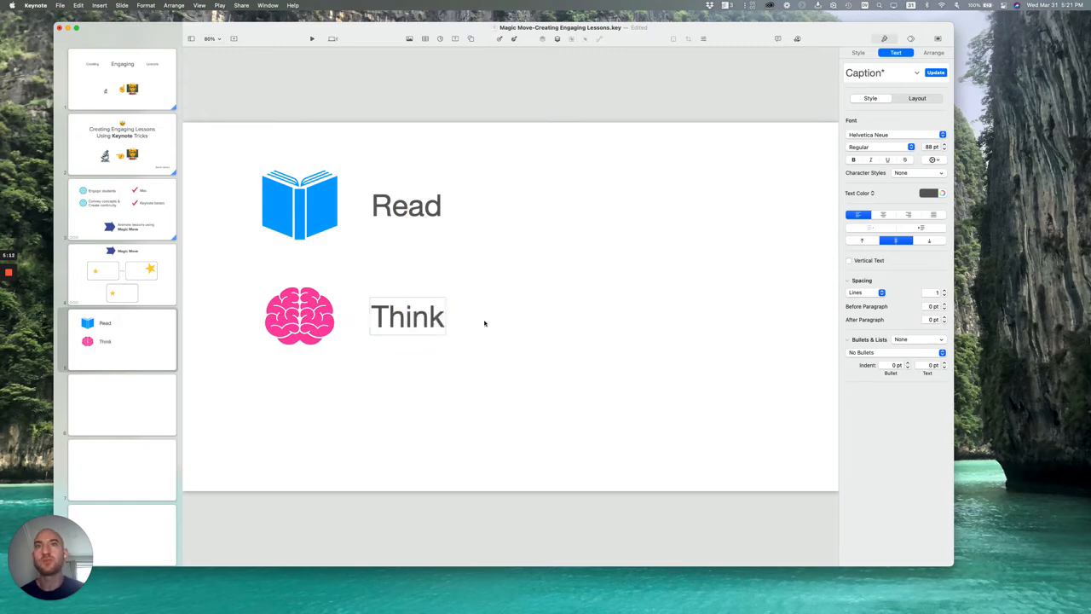
pyautogui.click(483, 323)
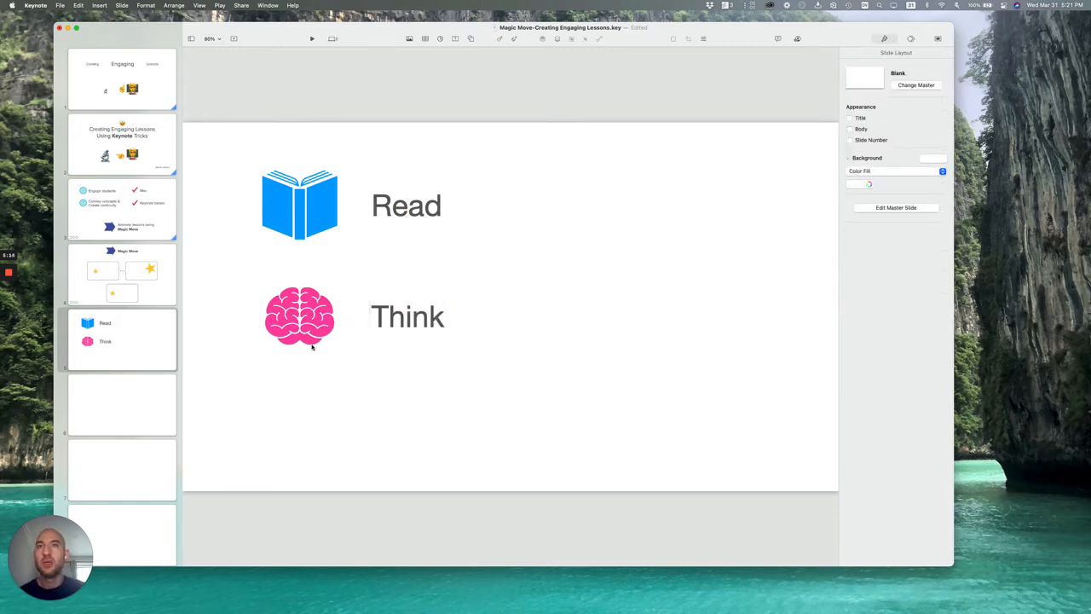
# Search the shapes for "pen" and add an enlarged Pencil shape with the orange style below the brain
pyautogui.click(472, 39)
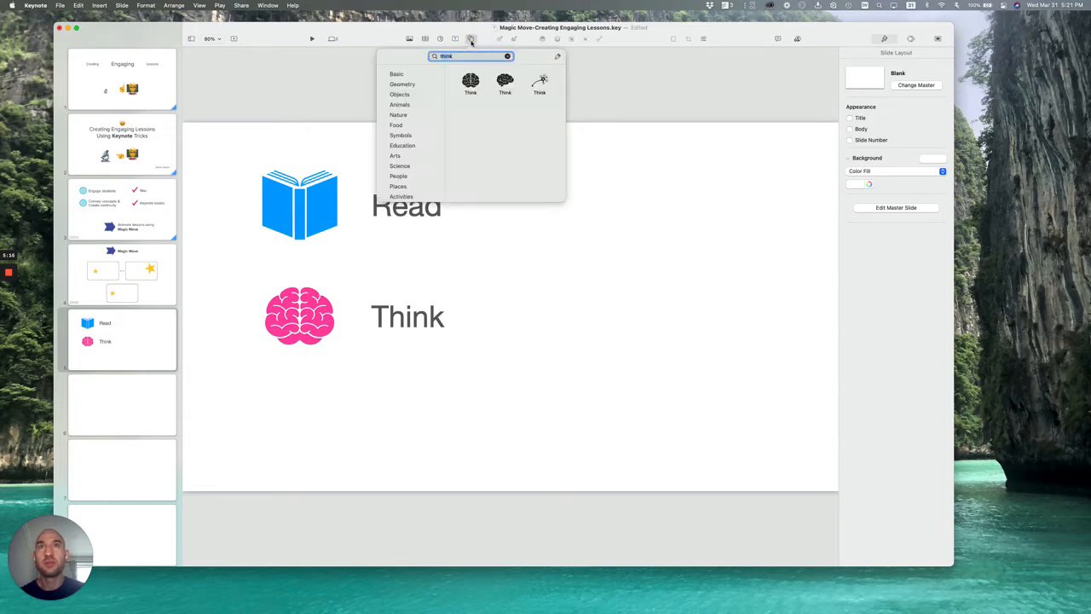
pyautogui.write('pen')
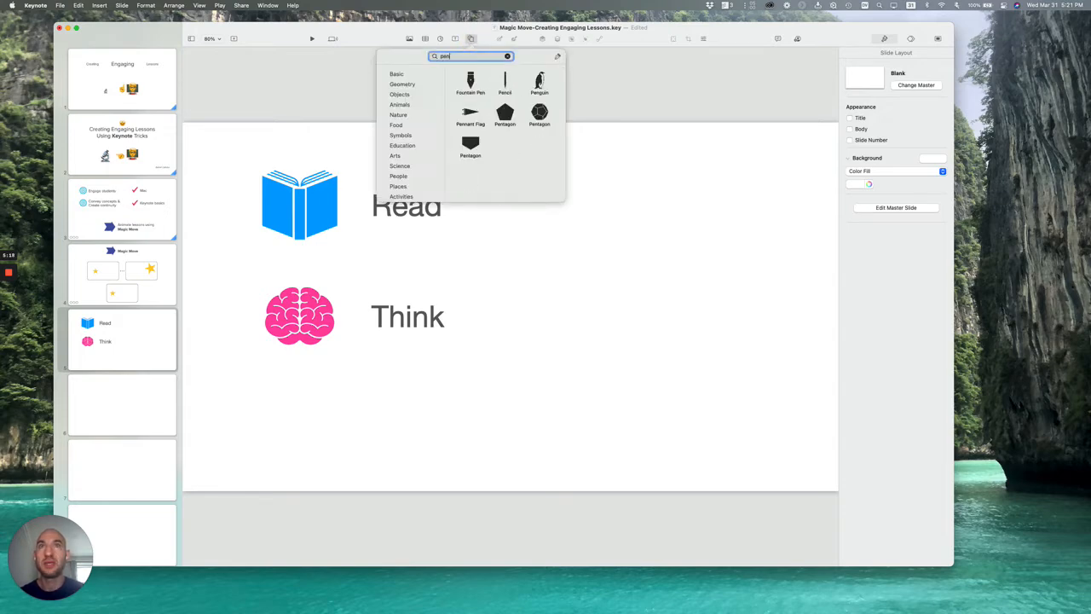
pyautogui.click(507, 82)
pyautogui.click(896, 104)
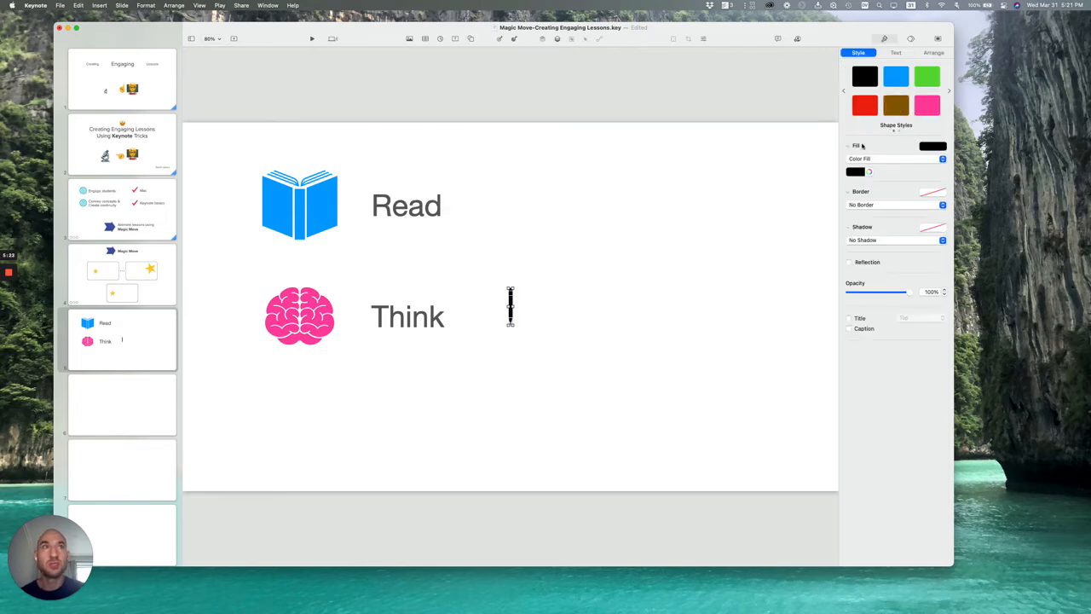
pyautogui.moveTo(516, 297)
pyautogui.mouseDown()
pyautogui.moveTo(526, 250)
pyautogui.moveTo(465, 349)
pyautogui.moveTo(287, 406)
pyautogui.moveTo(301, 414)
pyautogui.mouseUp()
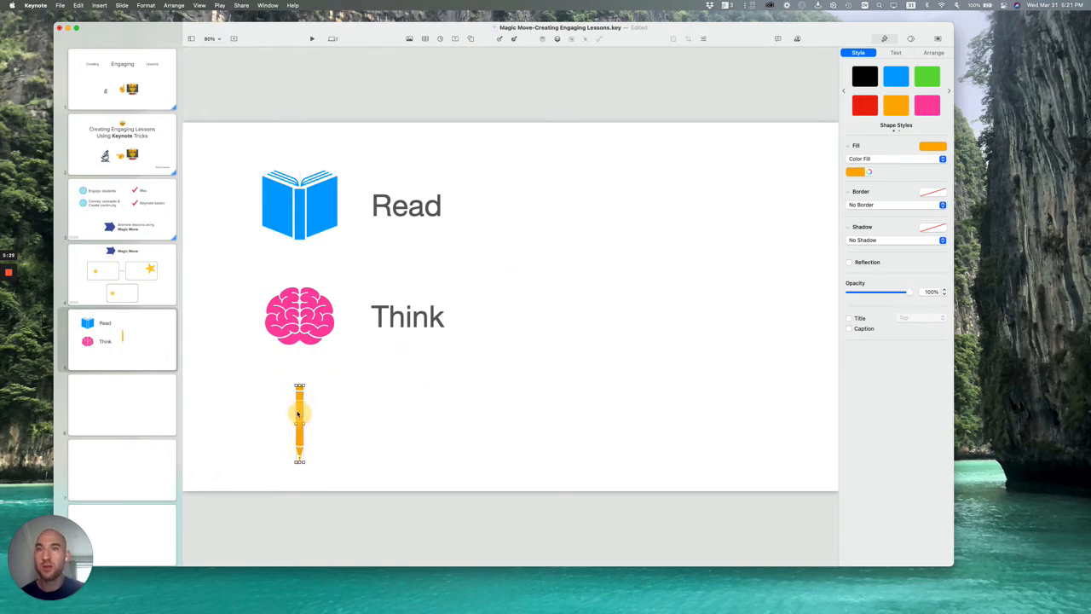
pyautogui.click(337, 403)
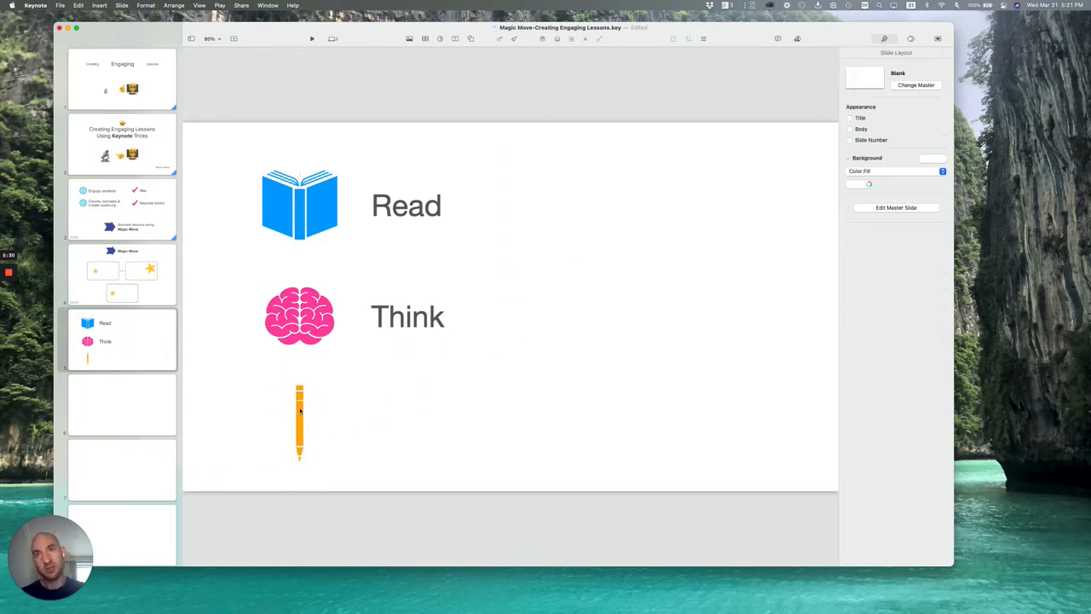
# Rotate the orange pencil to a diagonal writing angle with its tip pointing down to the left
pyautogui.click(300, 411)
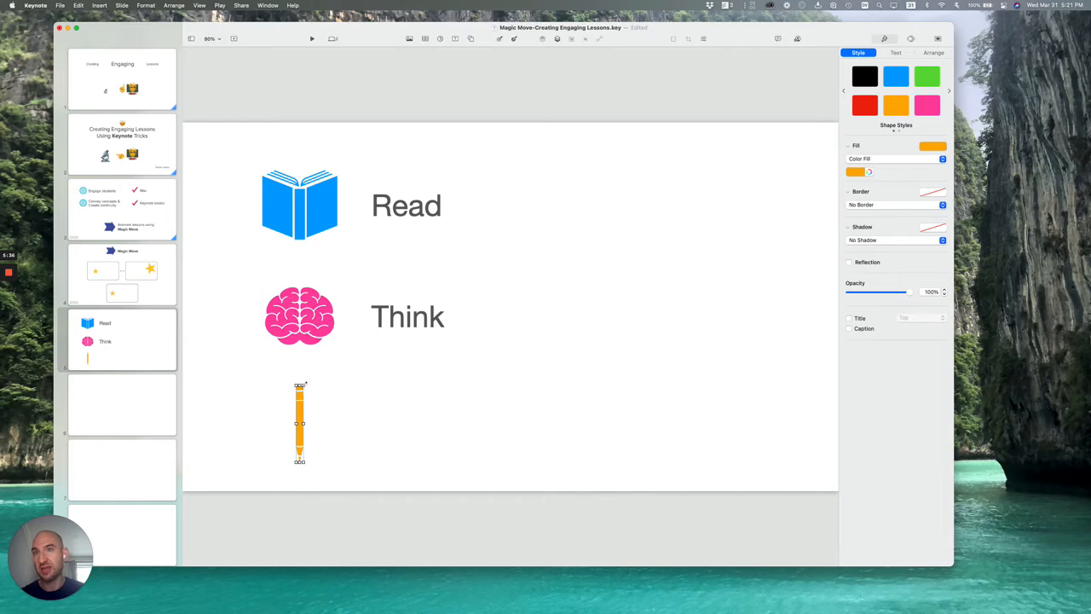
pyautogui.moveTo(300, 385); pyautogui.dragTo(350, 451)
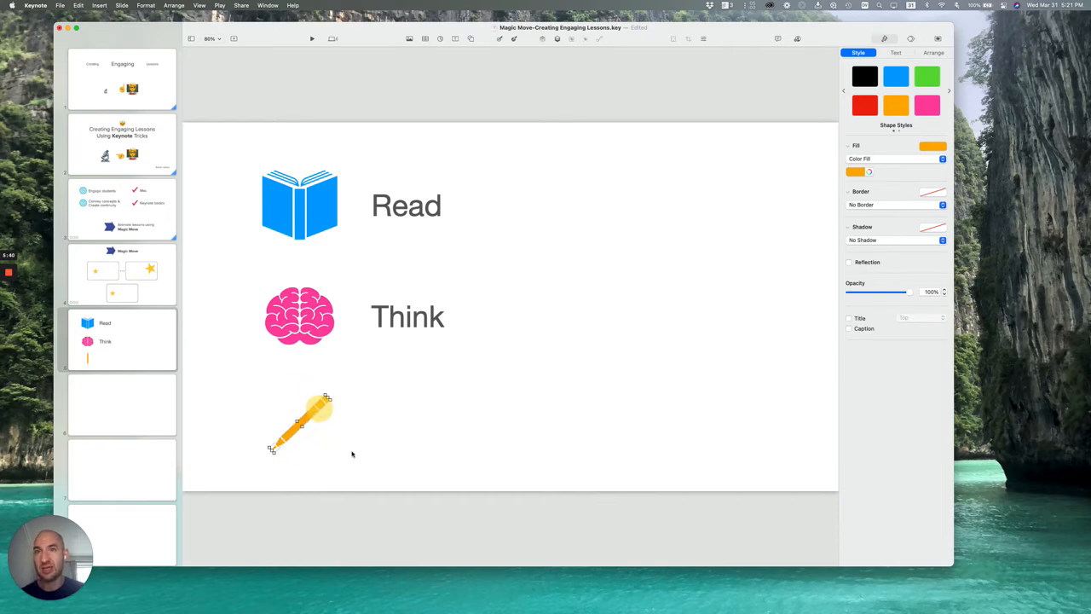
pyautogui.click(340, 446)
# Duplicate the "Think" label beside the pencil and change the copy's text to "Write"
pyautogui.click(407, 333)
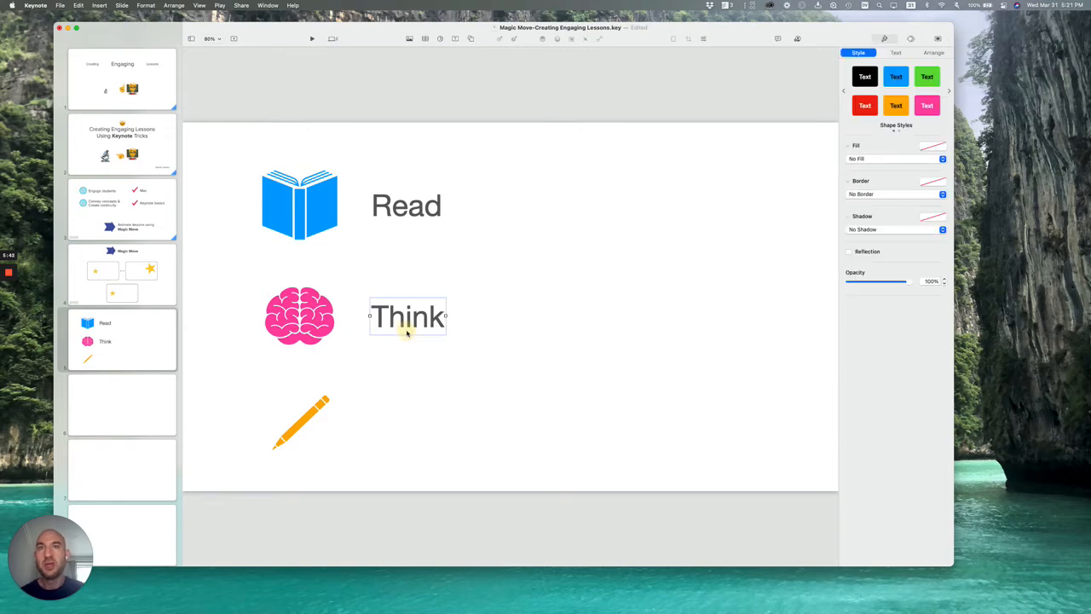
pyautogui.doubleClick(407, 332)
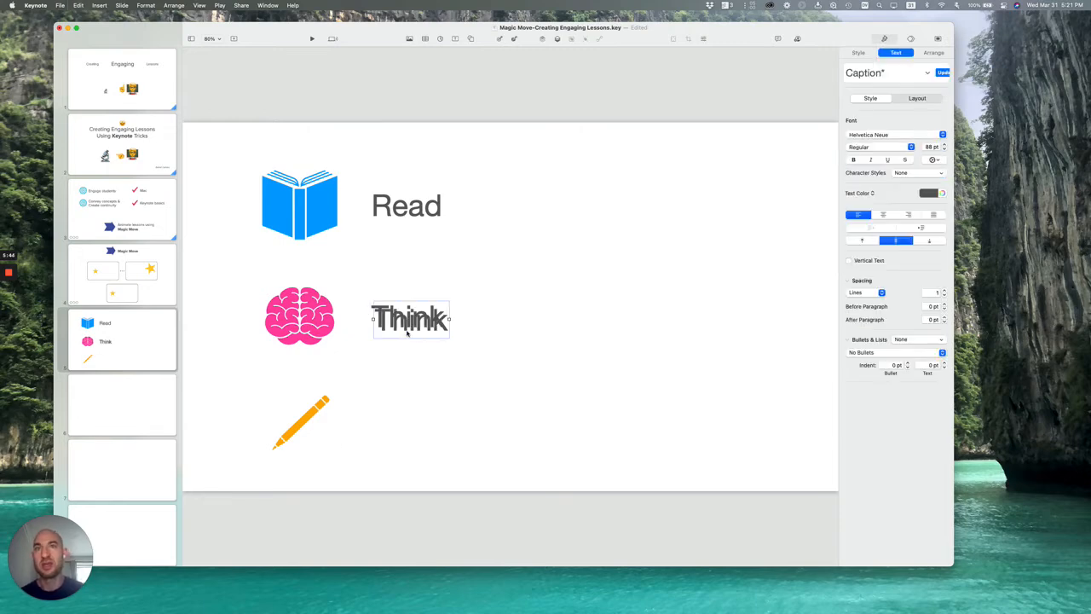
pyautogui.moveTo(408, 333); pyautogui.dragTo(402, 438)
pyautogui.write('Write')
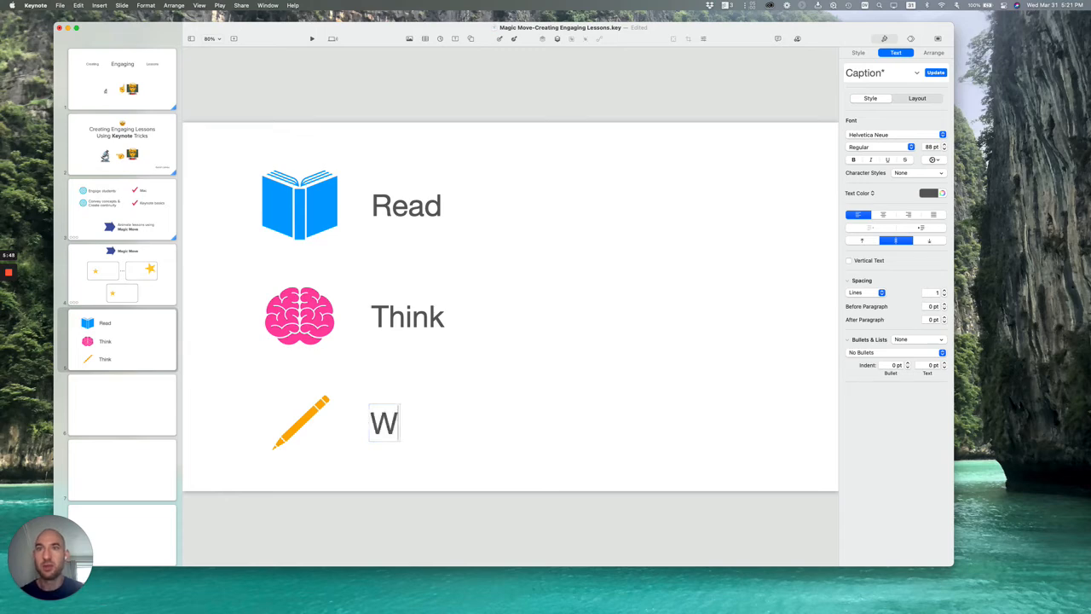
pyautogui.click(489, 398)
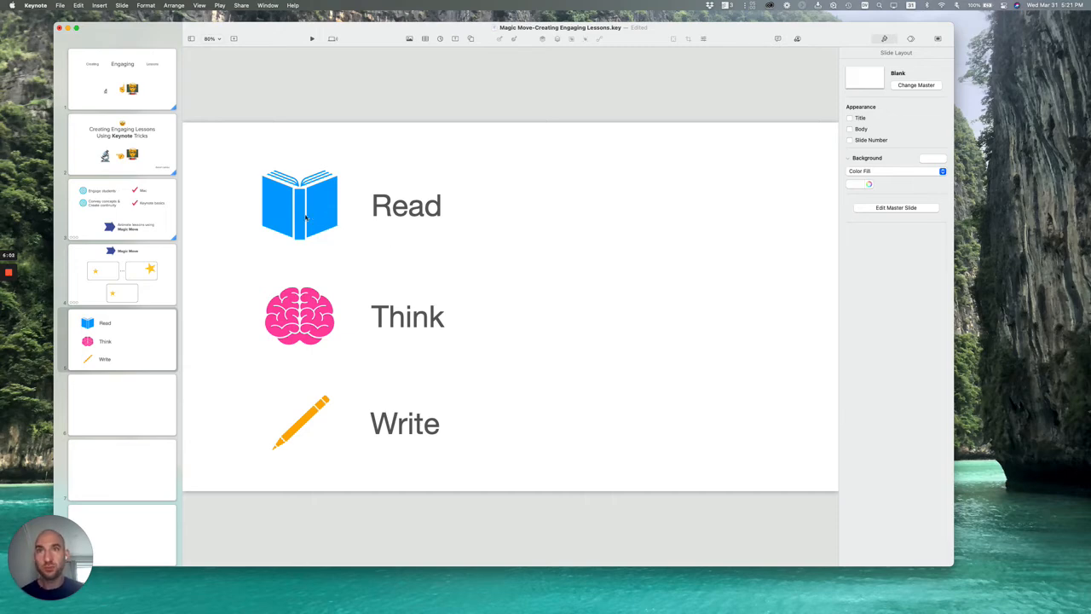
# Copy the blue book and its "Read" label from slide 5 onto the blank slide 6
pyautogui.moveTo(236, 163); pyautogui.dragTo(430, 224)
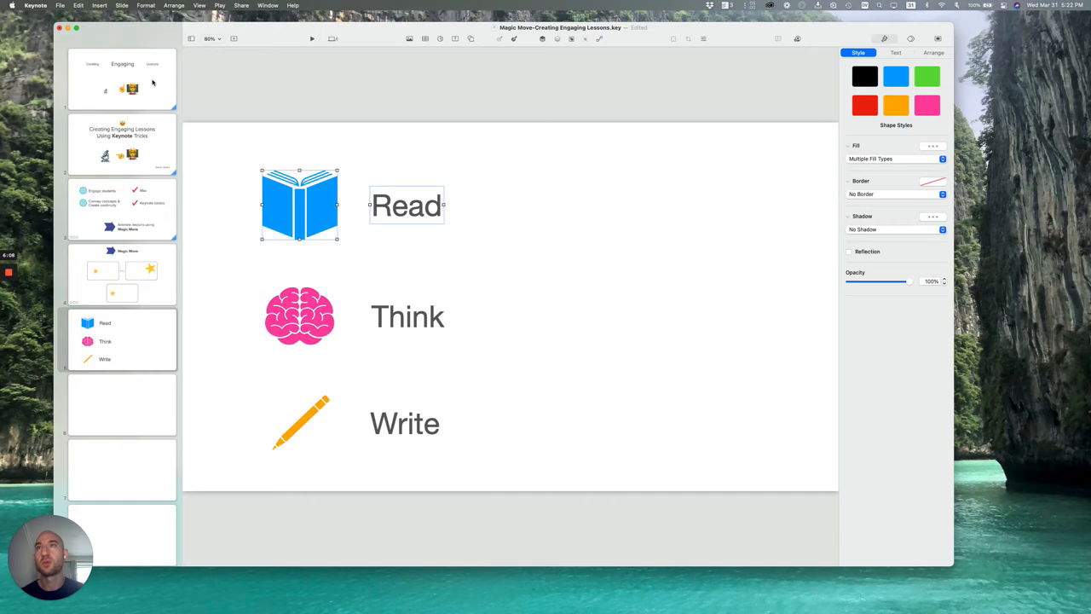
pyautogui.click(78, 5)
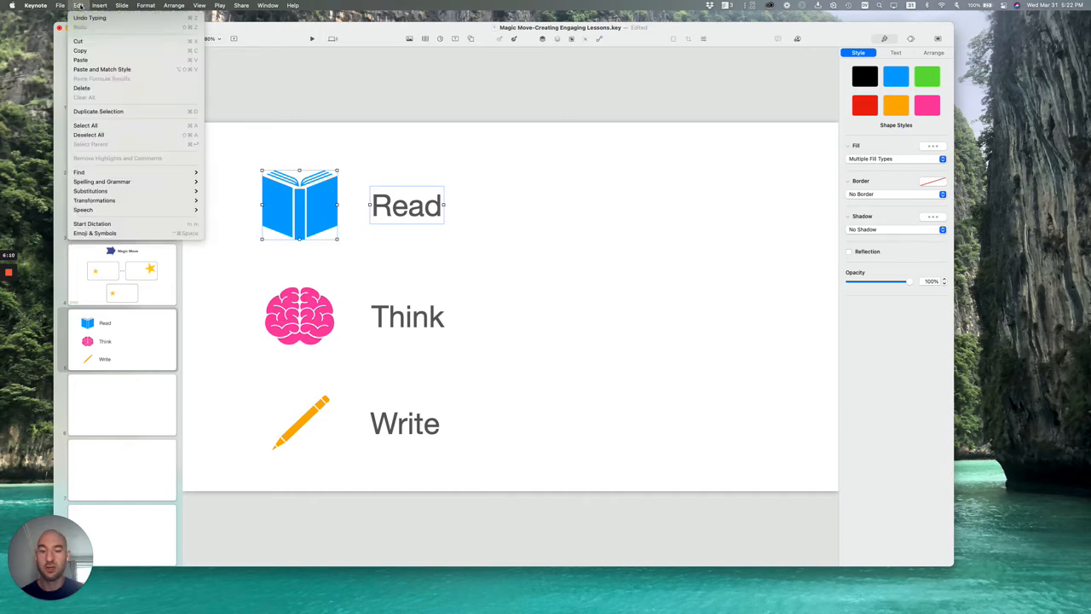
pyautogui.click(80, 50)
pyautogui.click(131, 409)
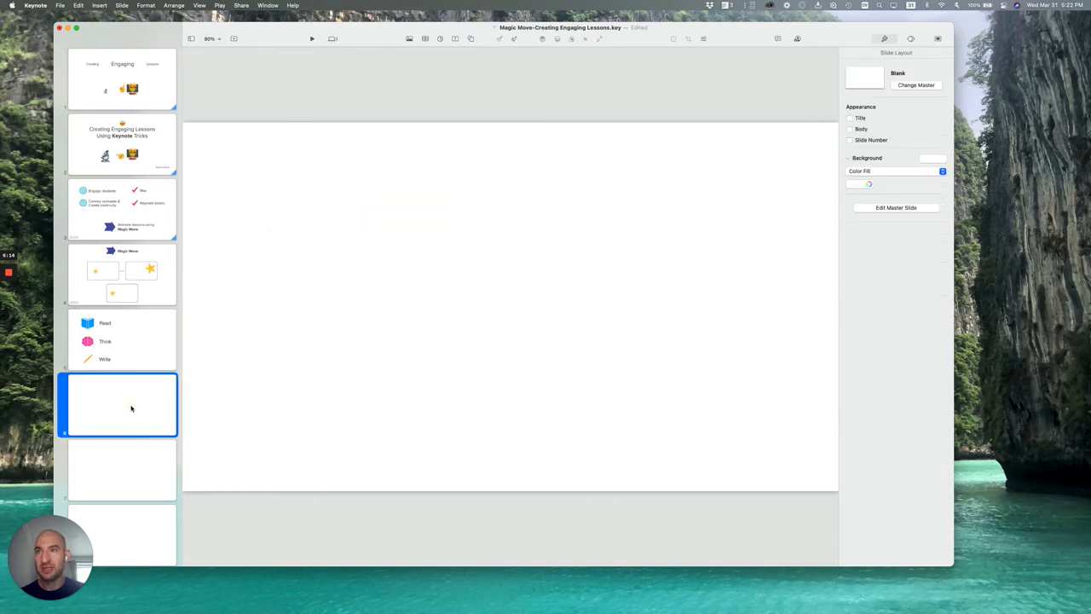
pyautogui.press('super+v')
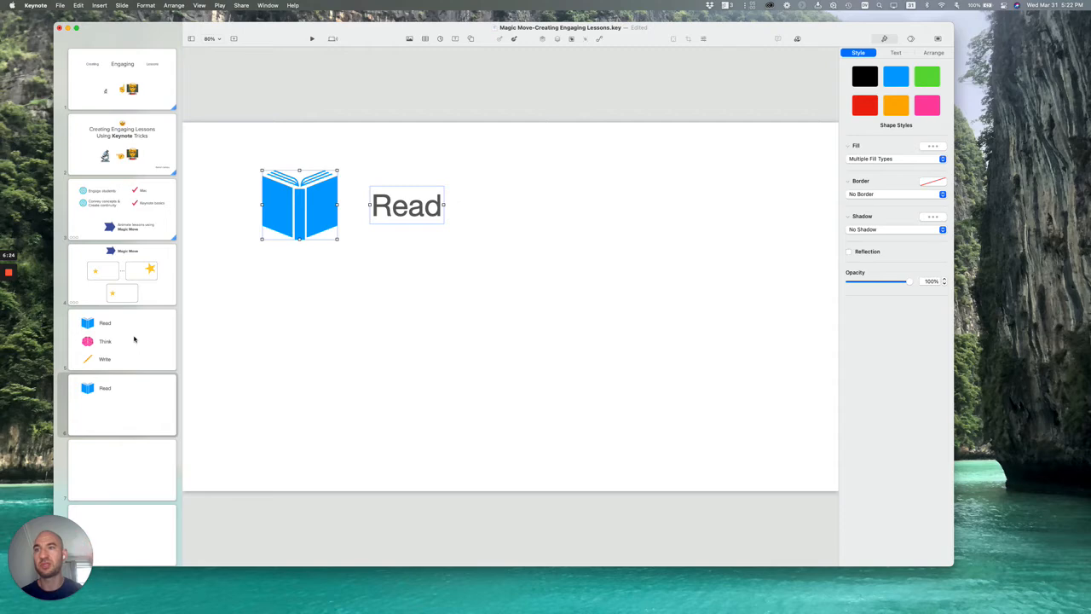
# Enlarge the book on slide 6 to more than twice its size and move the "Read" label clear of it
pyautogui.click(134, 339)
pyautogui.click(131, 410)
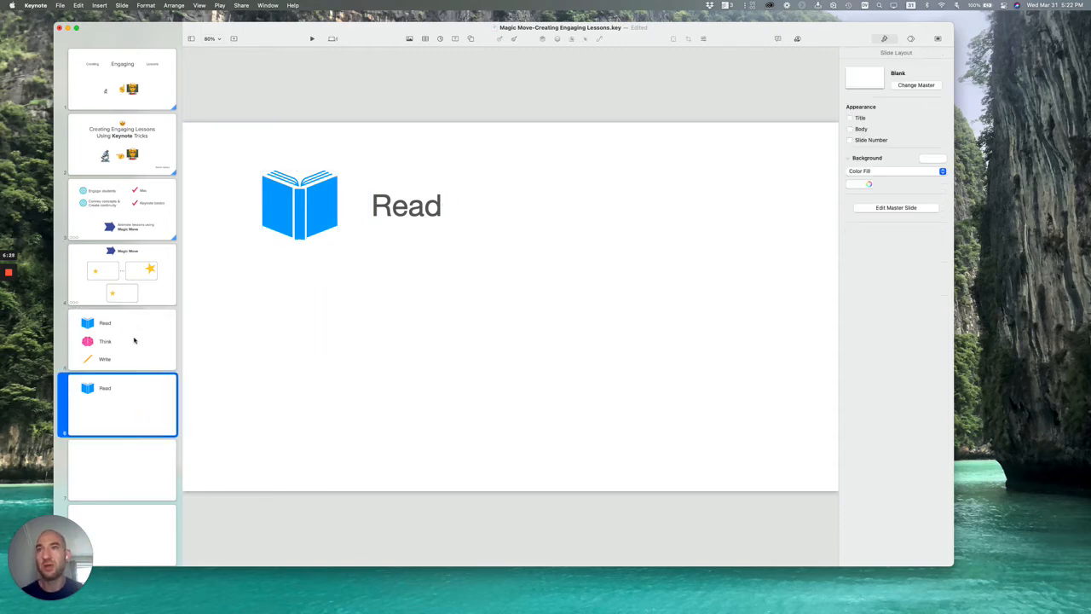
pyautogui.click(134, 341)
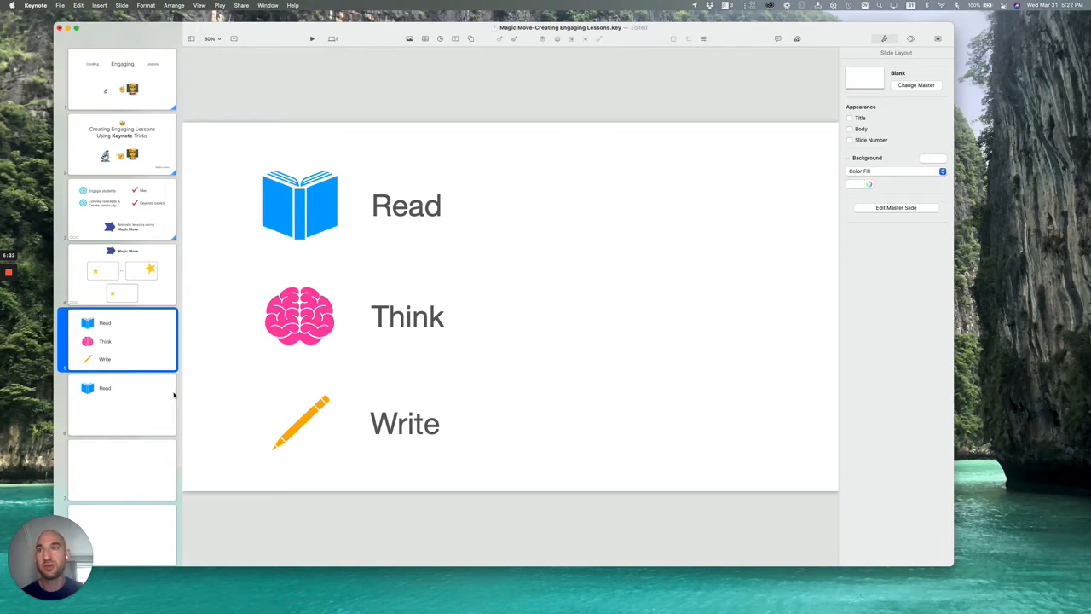
pyautogui.click(132, 412)
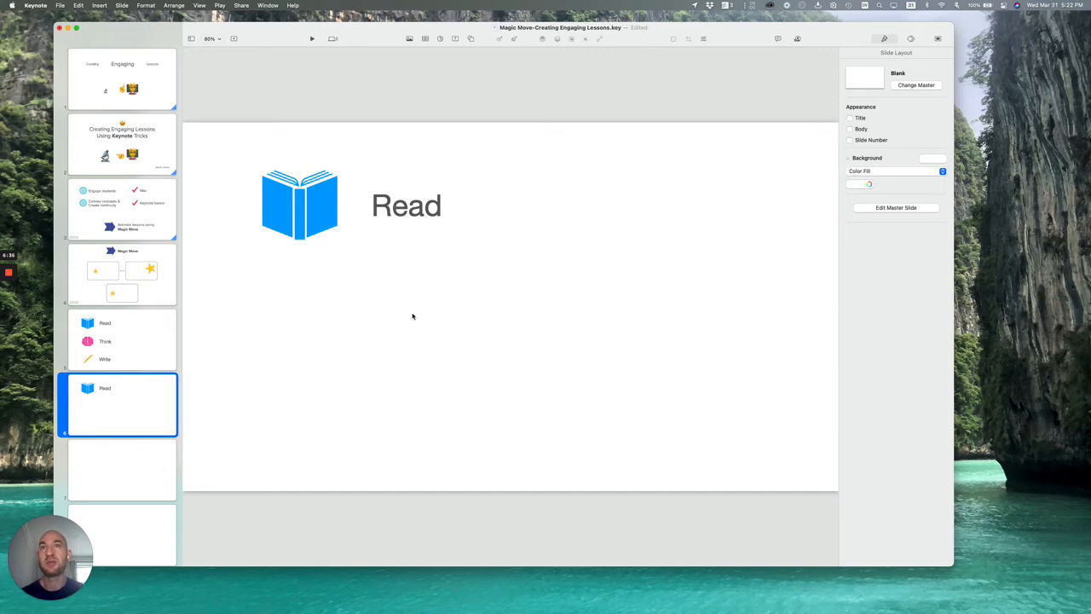
pyautogui.click(316, 211)
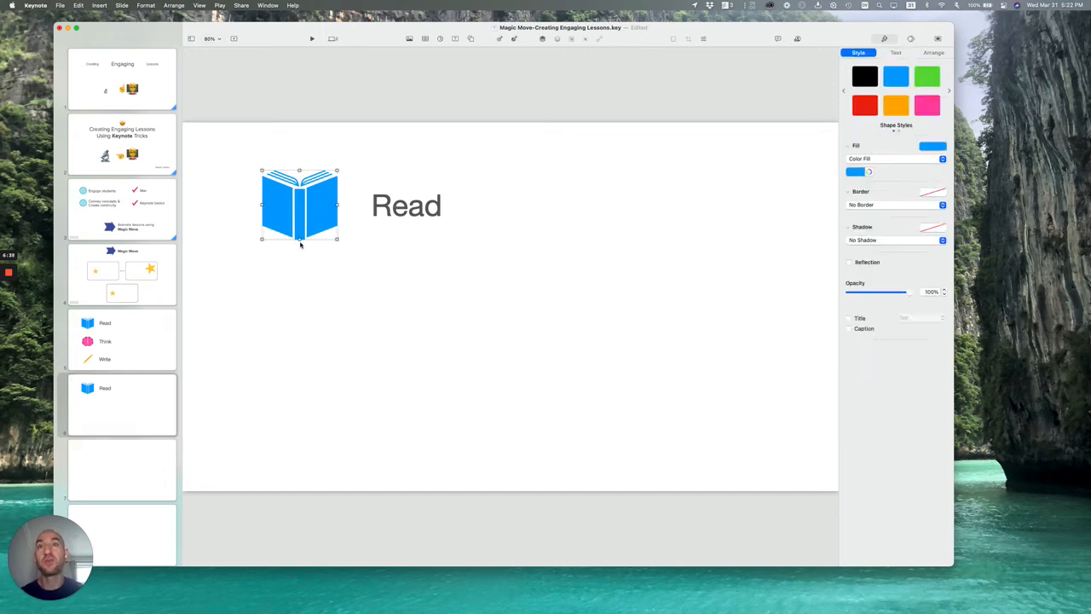
pyautogui.moveTo(299, 240); pyautogui.dragTo(297, 336)
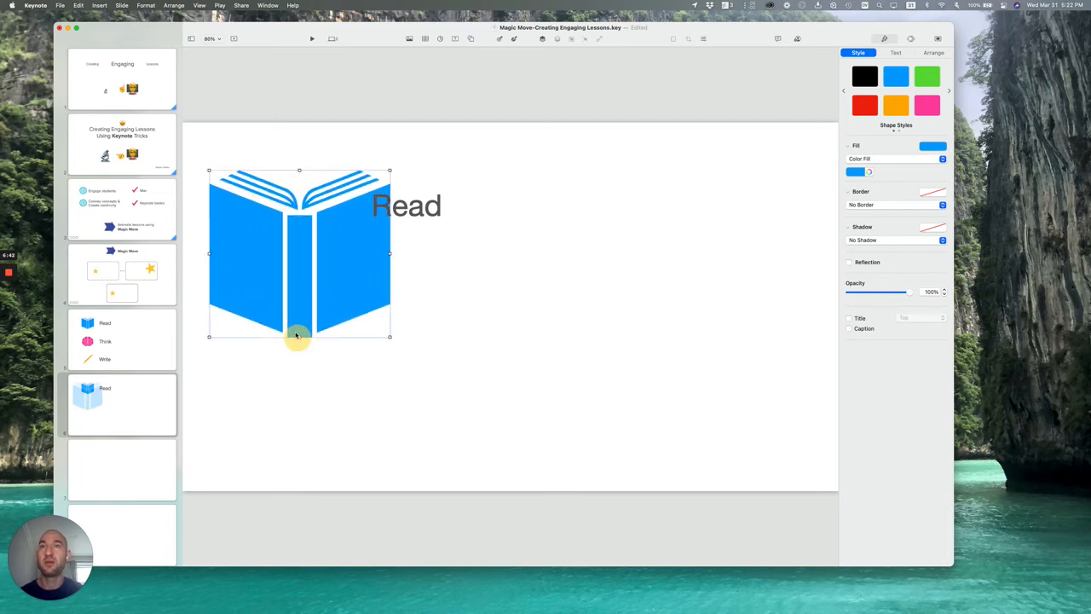
pyautogui.moveTo(427, 207); pyautogui.dragTo(483, 211)
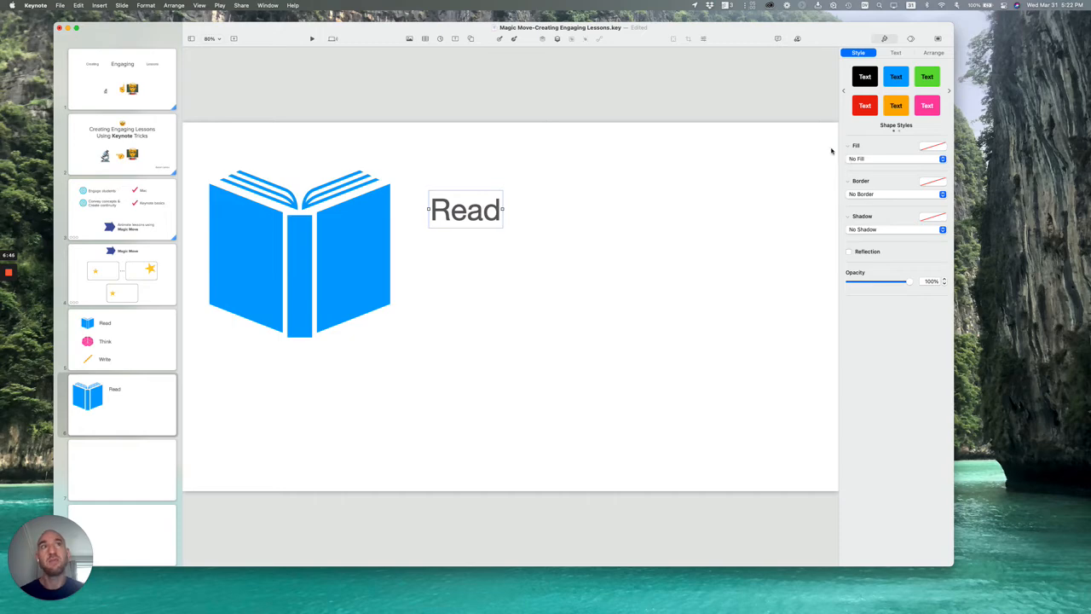
# Set the font size of the "Read" label on slide 6 to 122 pt
pyautogui.click(902, 54)
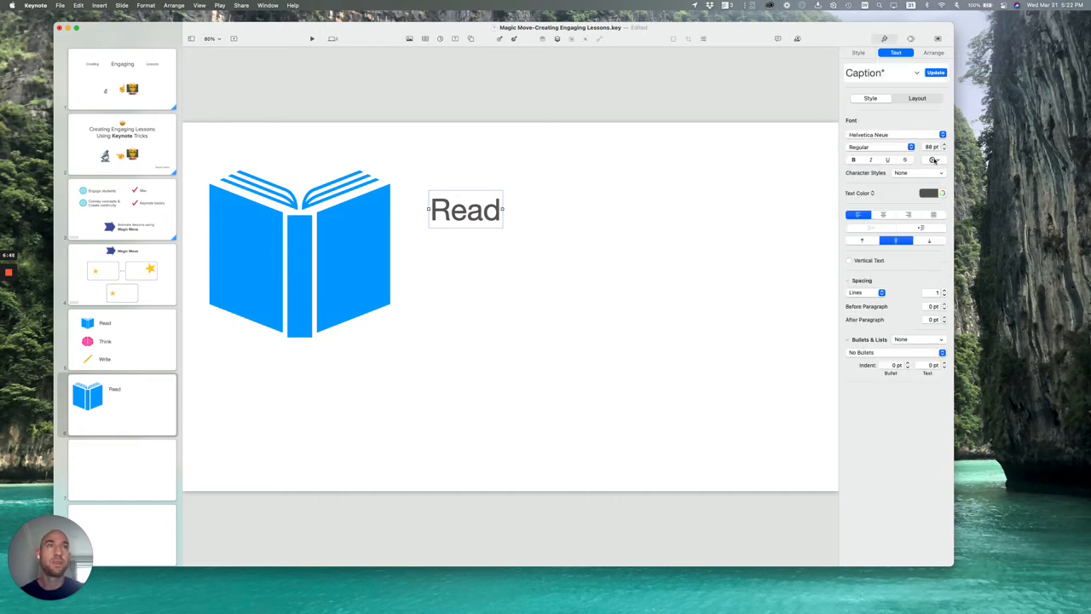
pyautogui.doubleClick(928, 147)
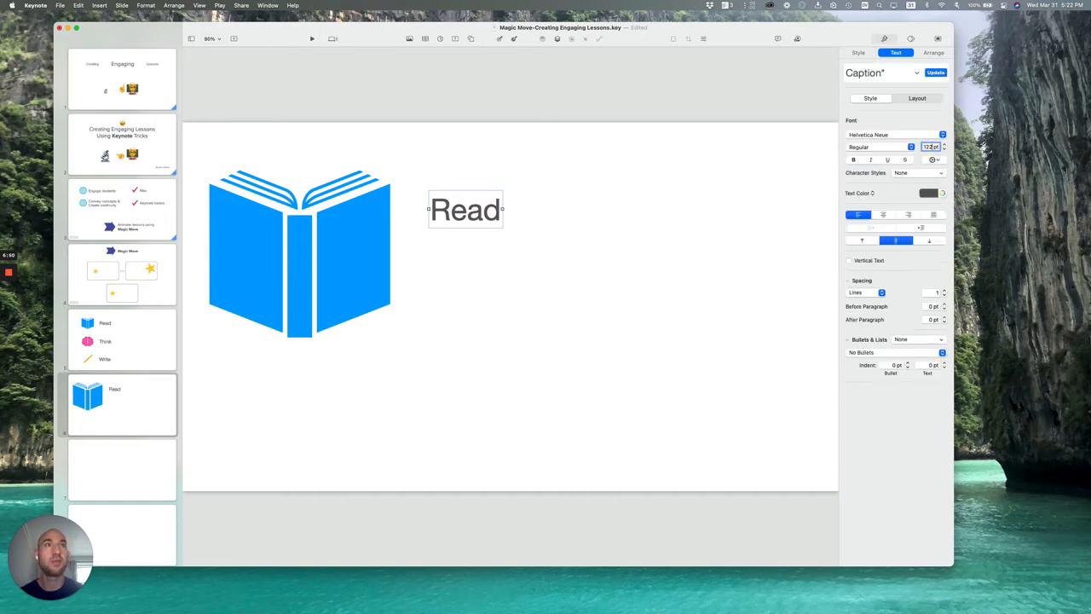
pyautogui.write('122')
pyautogui.press('Return')
pyautogui.click(418, 412)
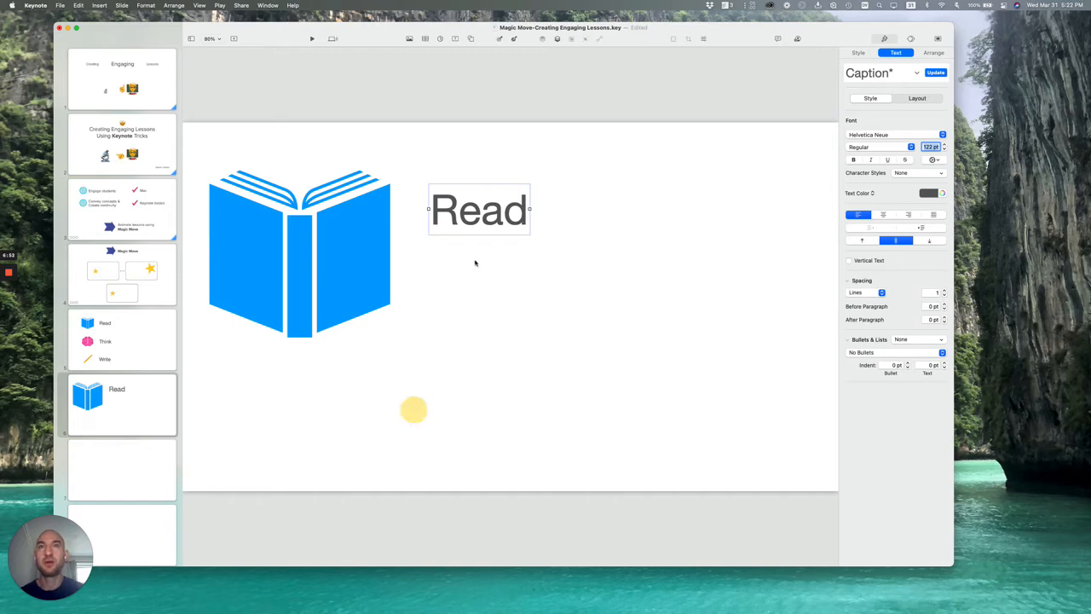
pyautogui.click(466, 218)
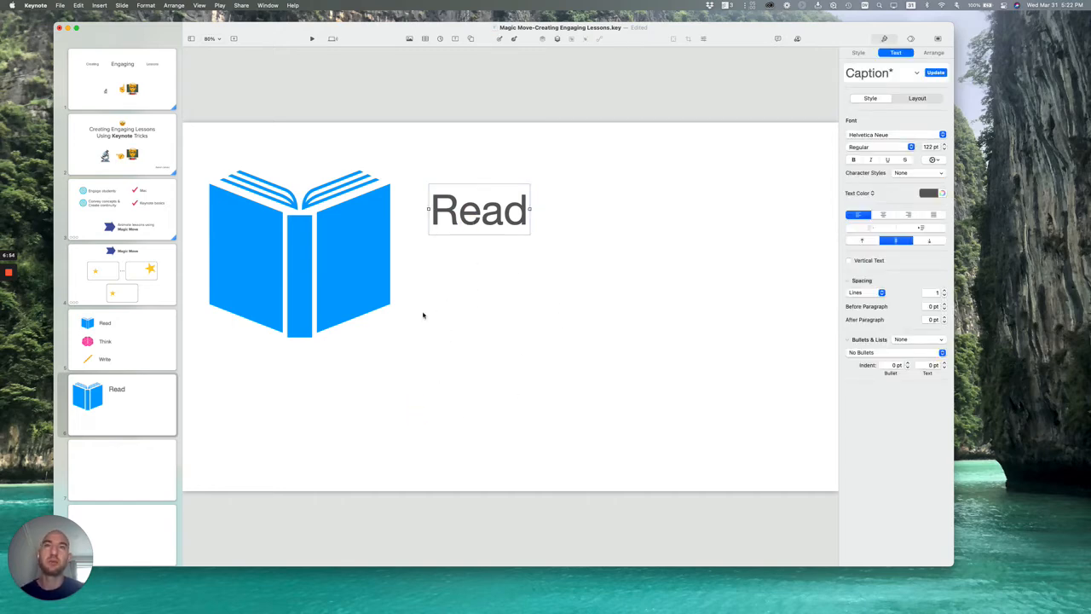
# Add a text box below the large "Read" label and set its font size to 44 pt
pyautogui.click(526, 336)
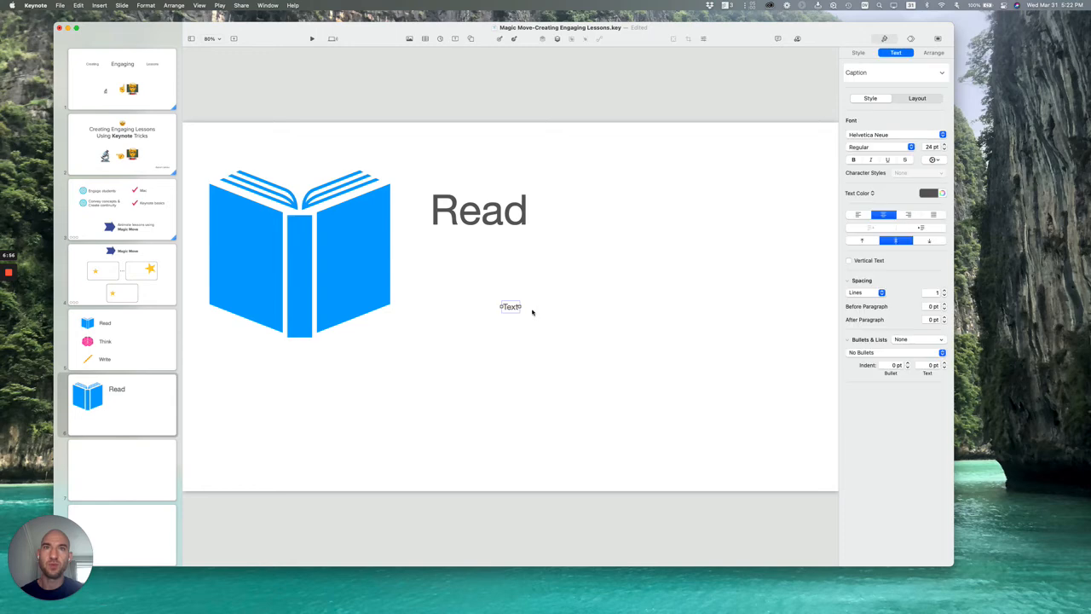
pyautogui.moveTo(515, 309); pyautogui.dragTo(450, 298)
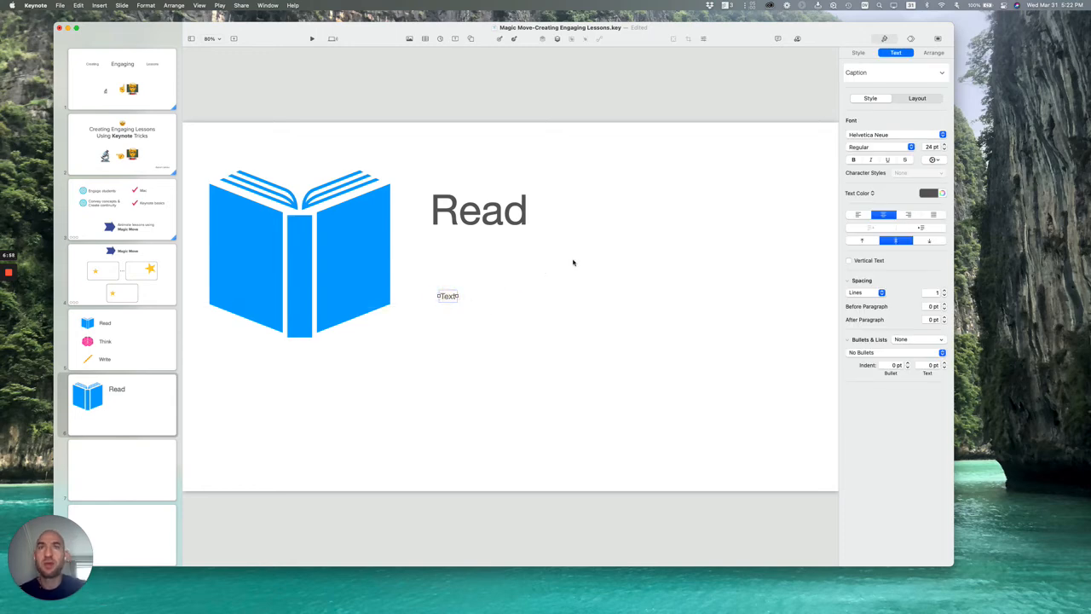
pyautogui.click(929, 147)
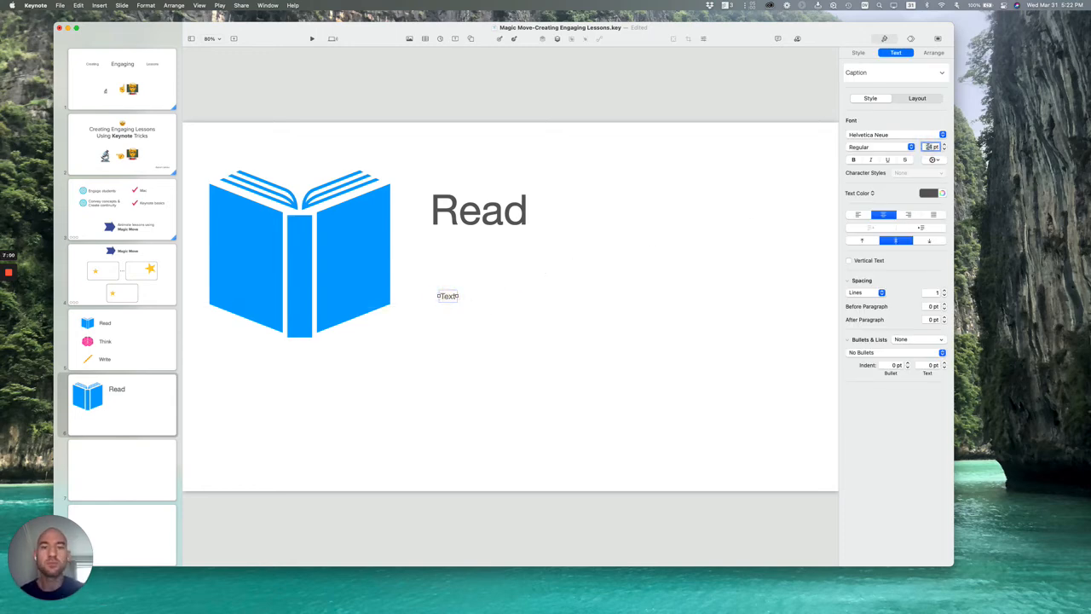
pyautogui.write('44')
pyautogui.press('Return')
pyautogui.click(524, 295)
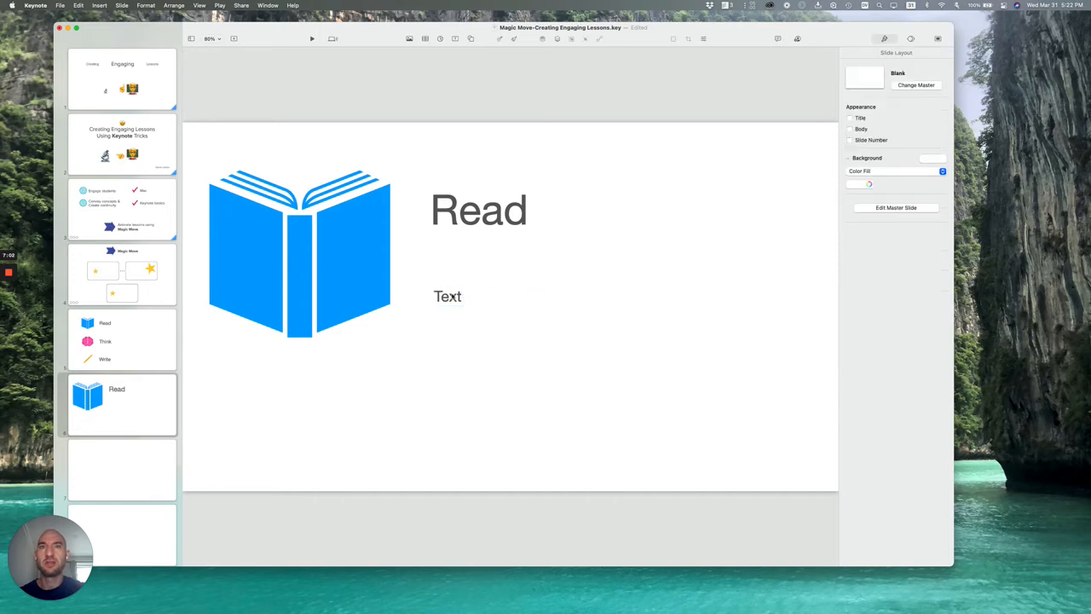
# Change the new text box to "do this" and place a copy below it reading "and this"
pyautogui.doubleClick(452, 295)
pyautogui.write('do this')
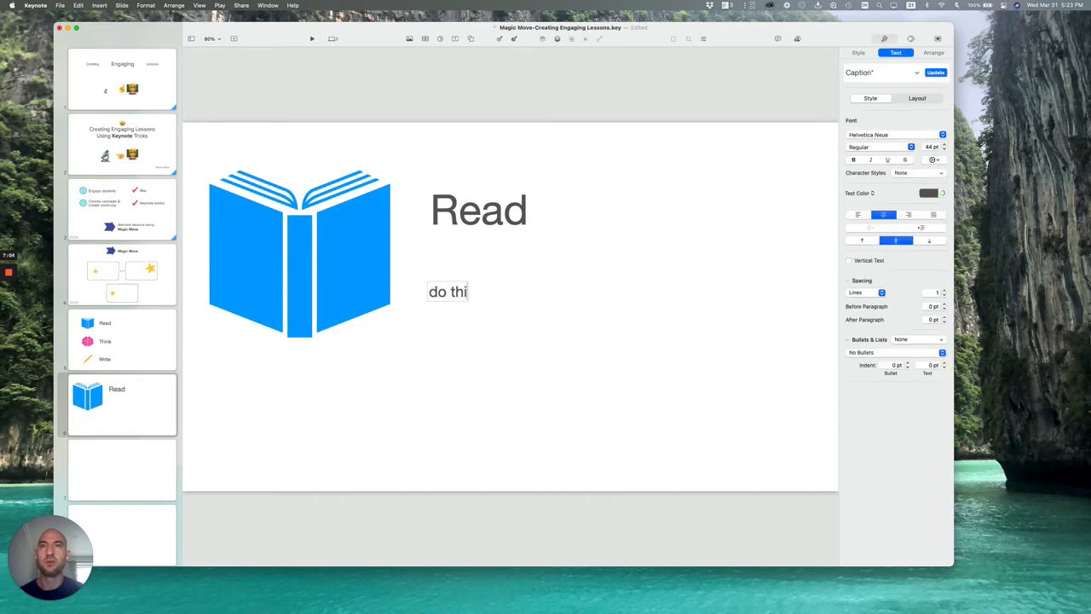
pyautogui.click(460, 343)
pyautogui.moveTo(451, 291); pyautogui.dragTo(461, 325)
pyautogui.write('and this')
pyautogui.click(466, 372)
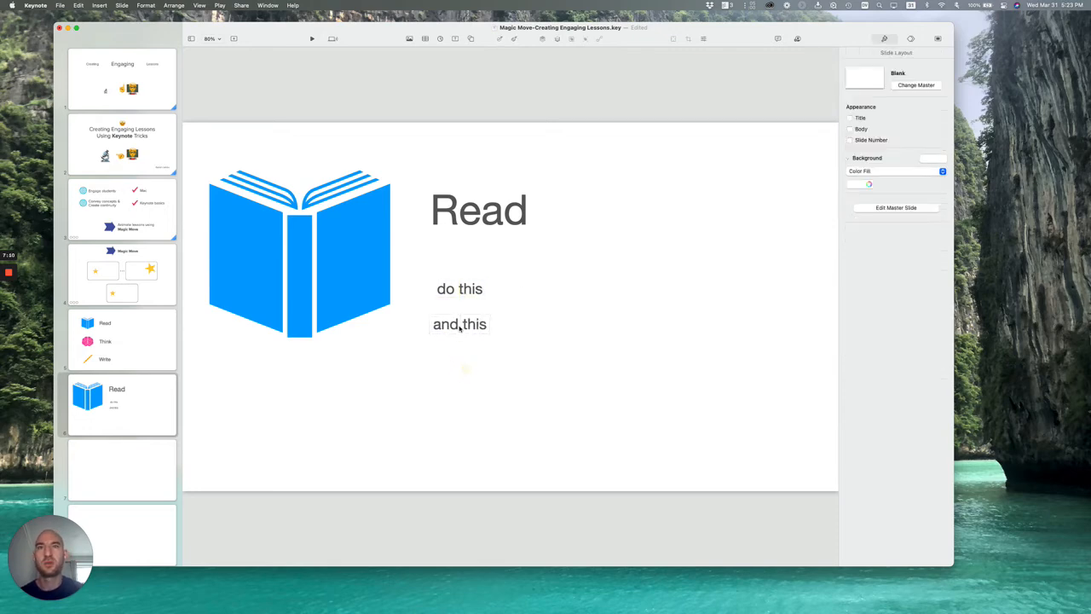
# Duplicate the "and this" line, change the copy to "and that" and nudge it up below the original
pyautogui.moveTo(461, 324); pyautogui.dragTo(460, 367)
pyautogui.doubleClick(460, 370)
pyautogui.write('that')
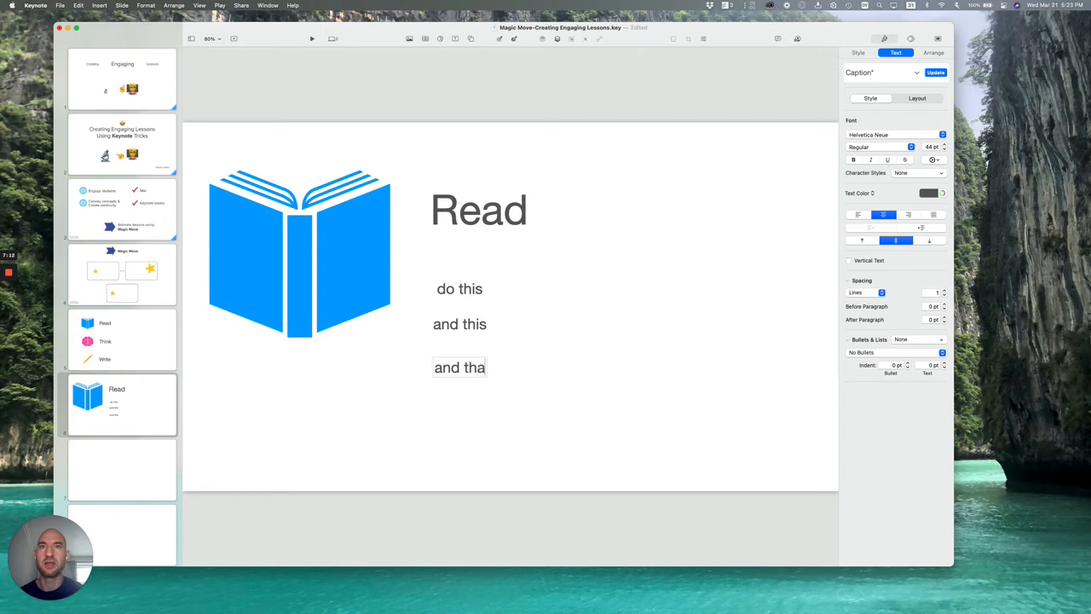
pyautogui.click(538, 358)
pyautogui.moveTo(470, 366); pyautogui.dragTo(469, 361)
pyautogui.click(555, 346)
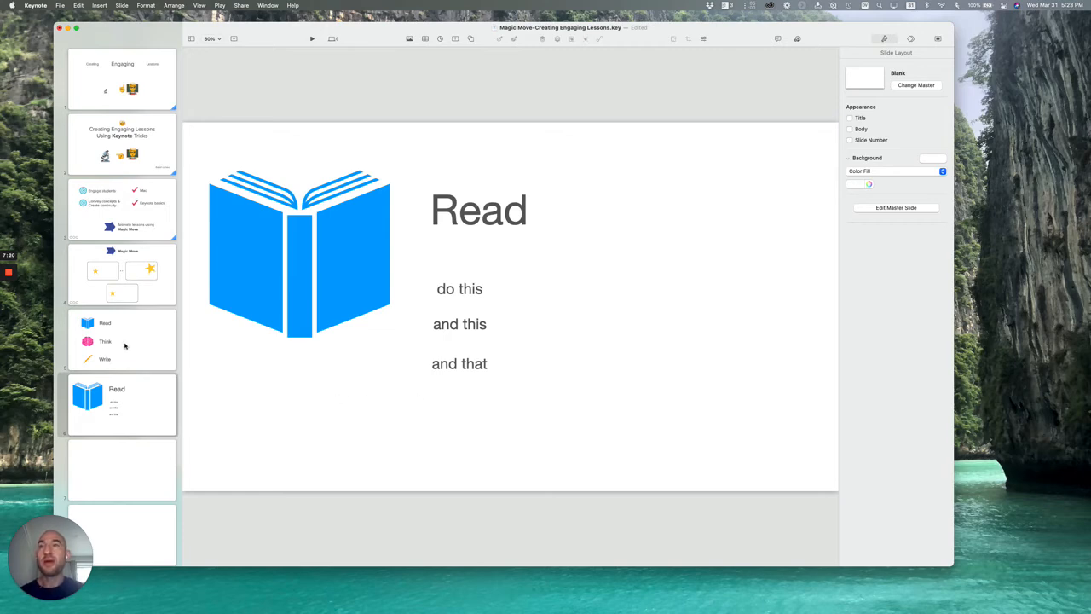
# Add a Magic Move transition to slide 5 with the three icons
pyautogui.click(127, 344)
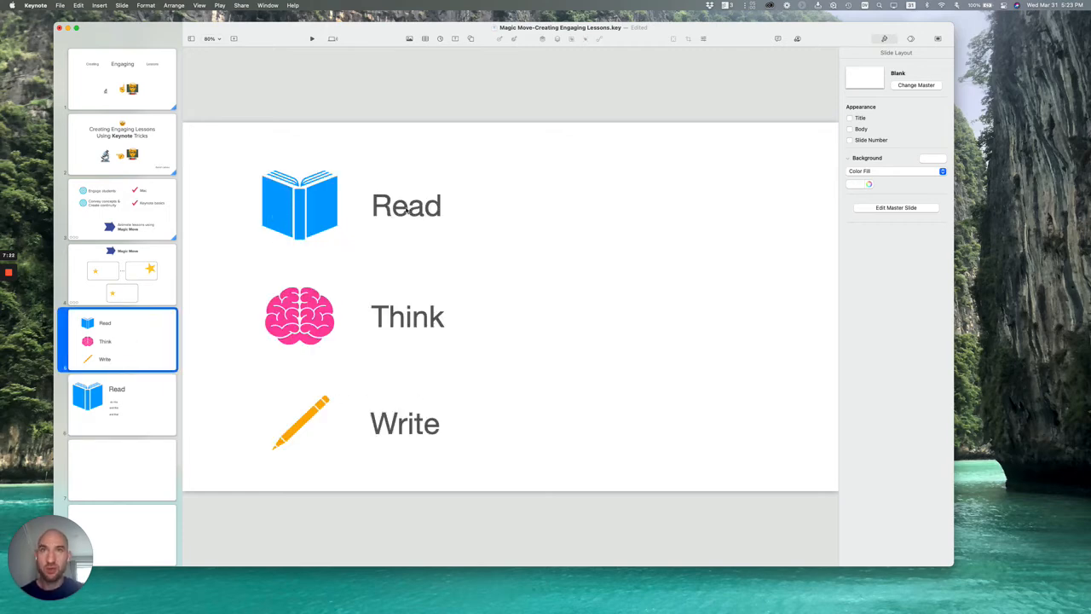
pyautogui.click(134, 410)
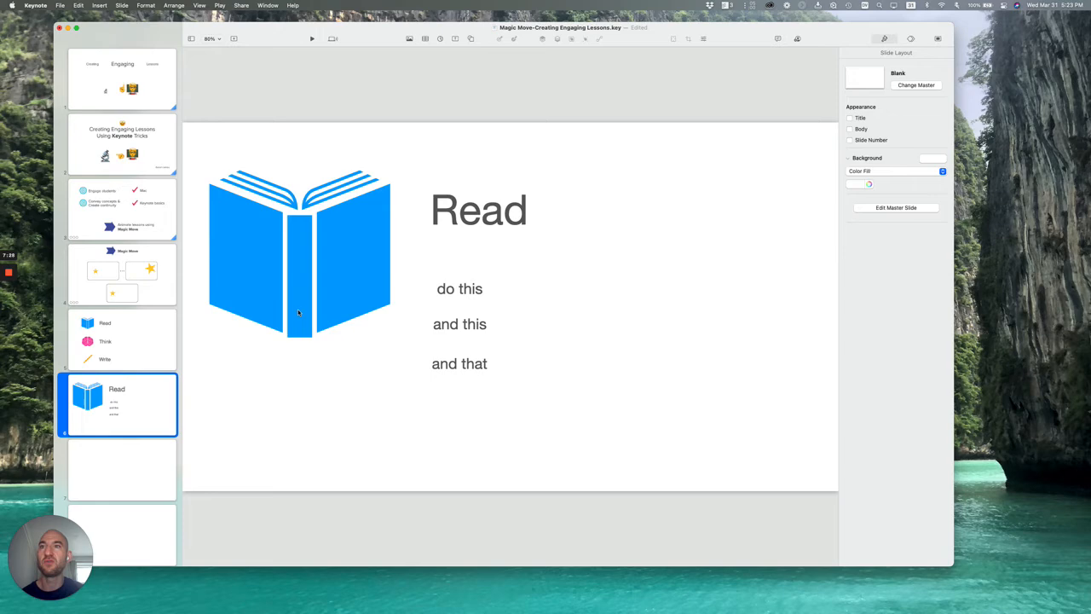
pyautogui.click(132, 334)
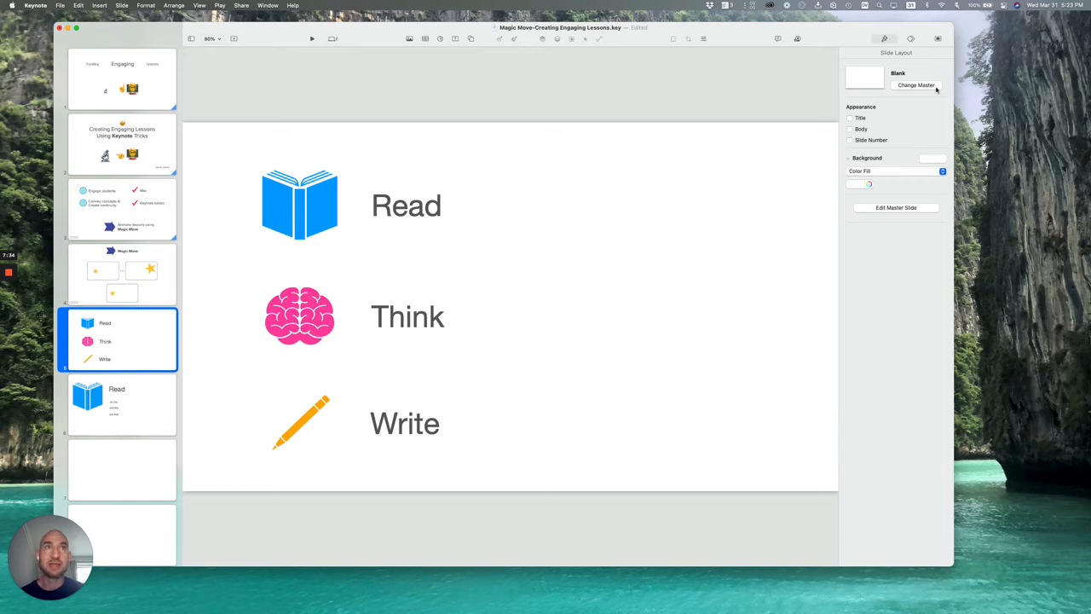
pyautogui.click(909, 39)
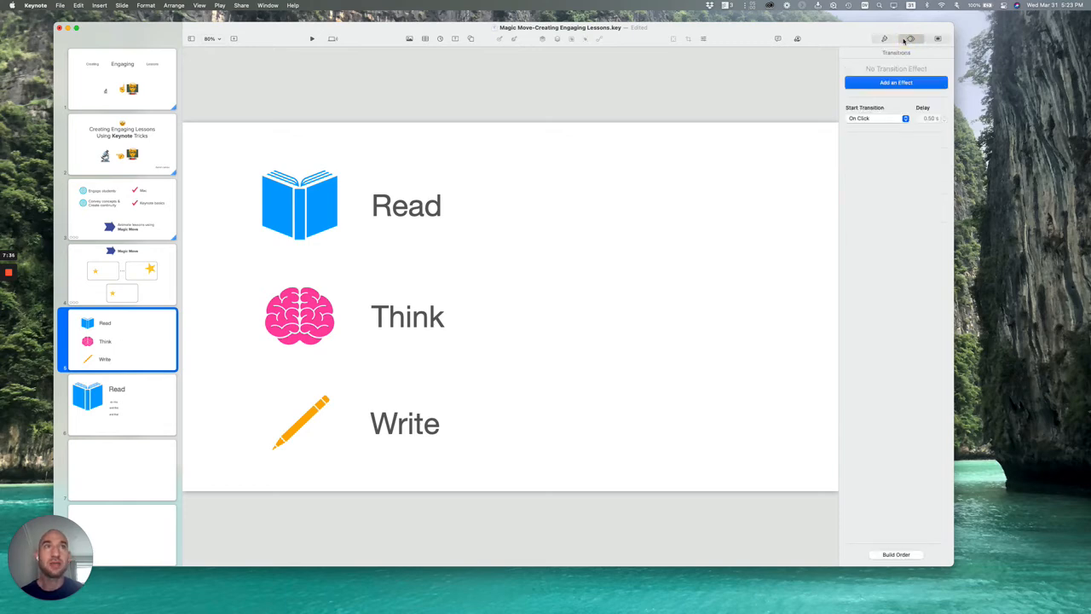
pyautogui.click(892, 83)
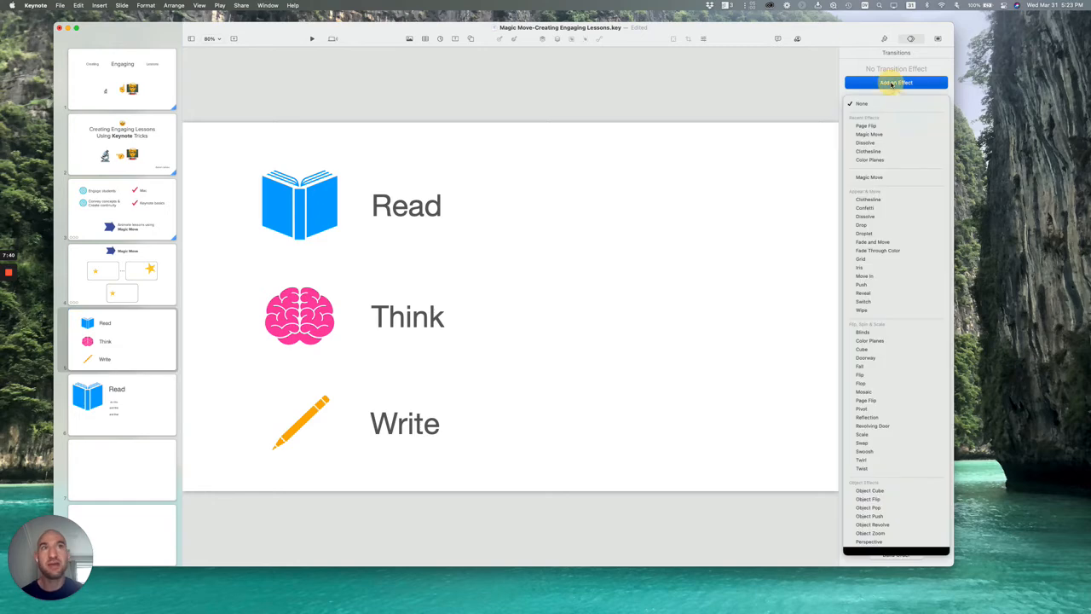
pyautogui.click(872, 178)
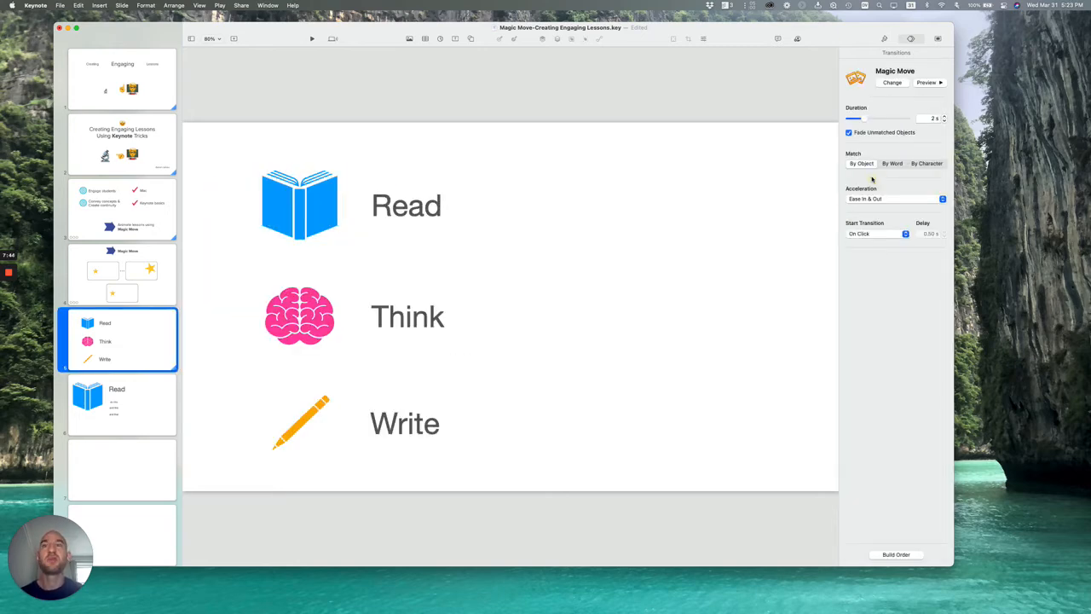
# Preview slide 5's Magic Move transition and try it again with a duration of 6 s
pyautogui.click(930, 83)
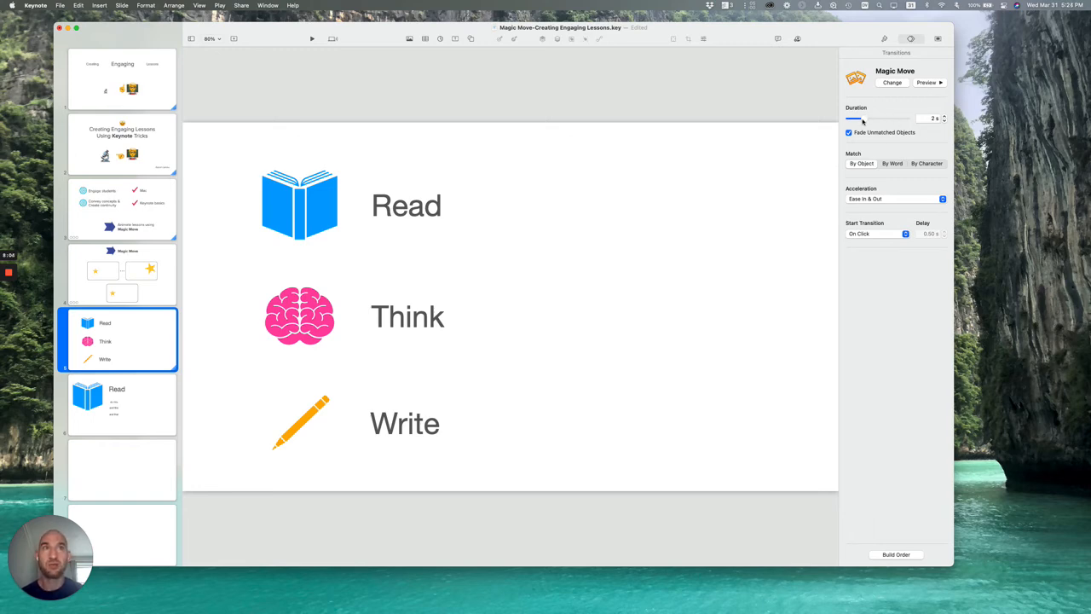
pyautogui.moveTo(866, 119); pyautogui.dragTo(876, 121)
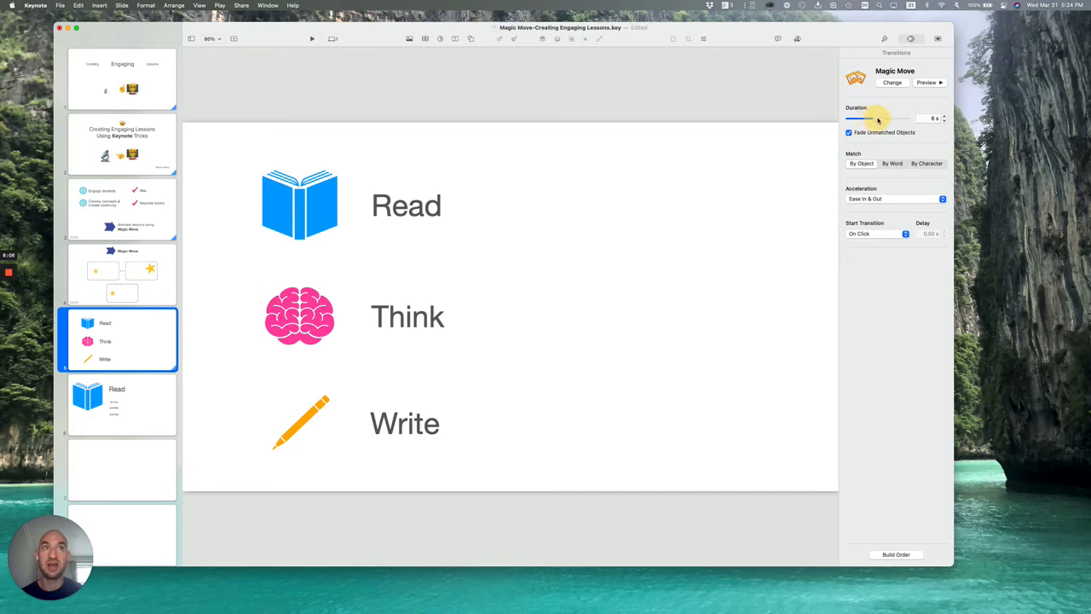
pyautogui.click(934, 83)
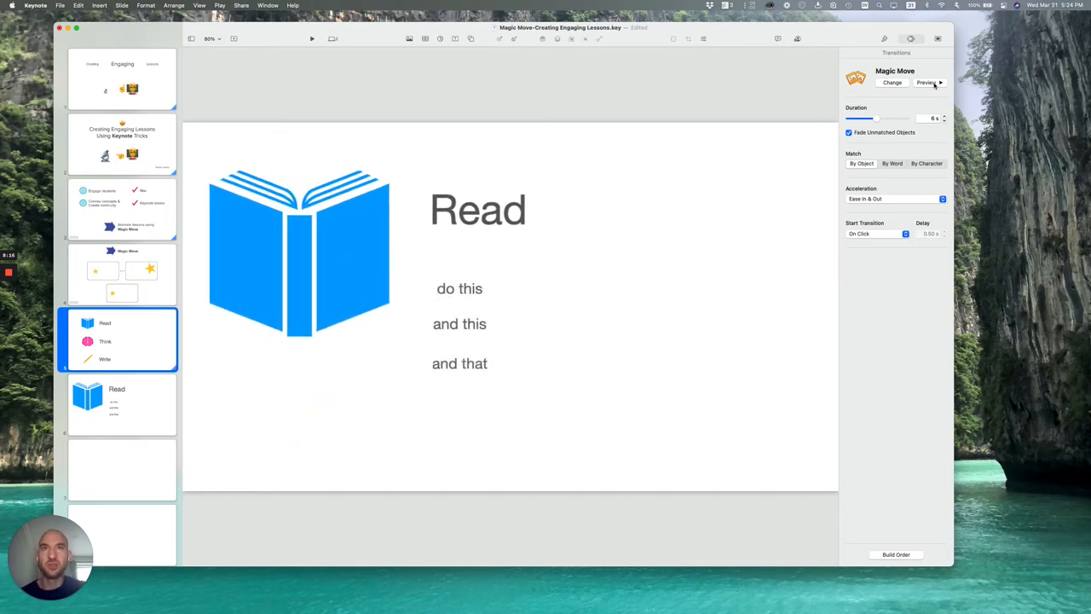
# Set slide 5's Magic Move duration to 1 s, preview the transition and go to slide 6
pyautogui.moveTo(881, 120); pyautogui.dragTo(861, 118)
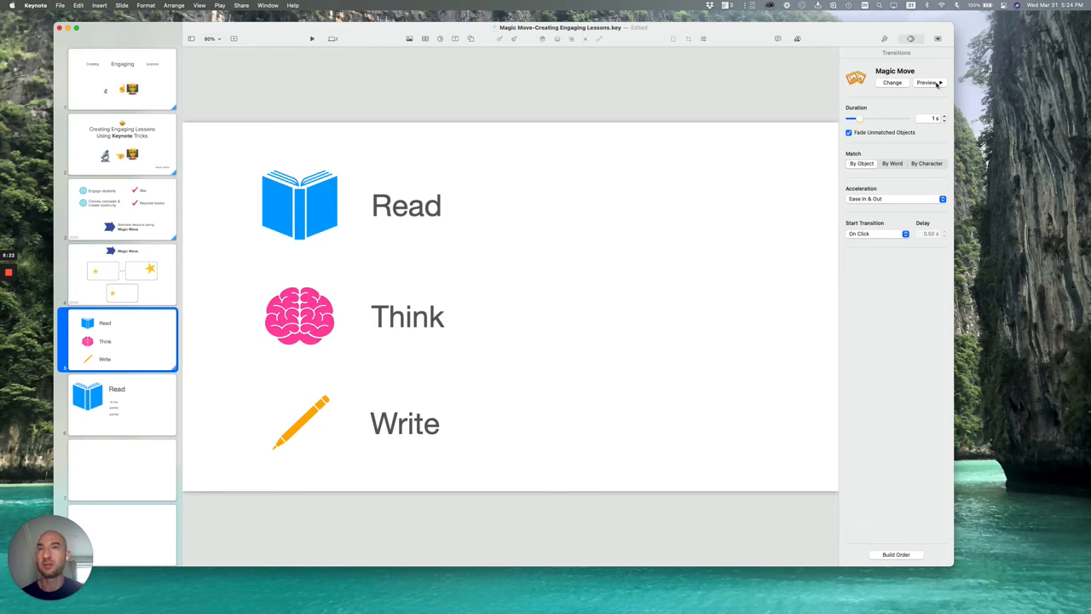
pyautogui.click(936, 83)
pyautogui.click(110, 415)
pyautogui.click(102, 336)
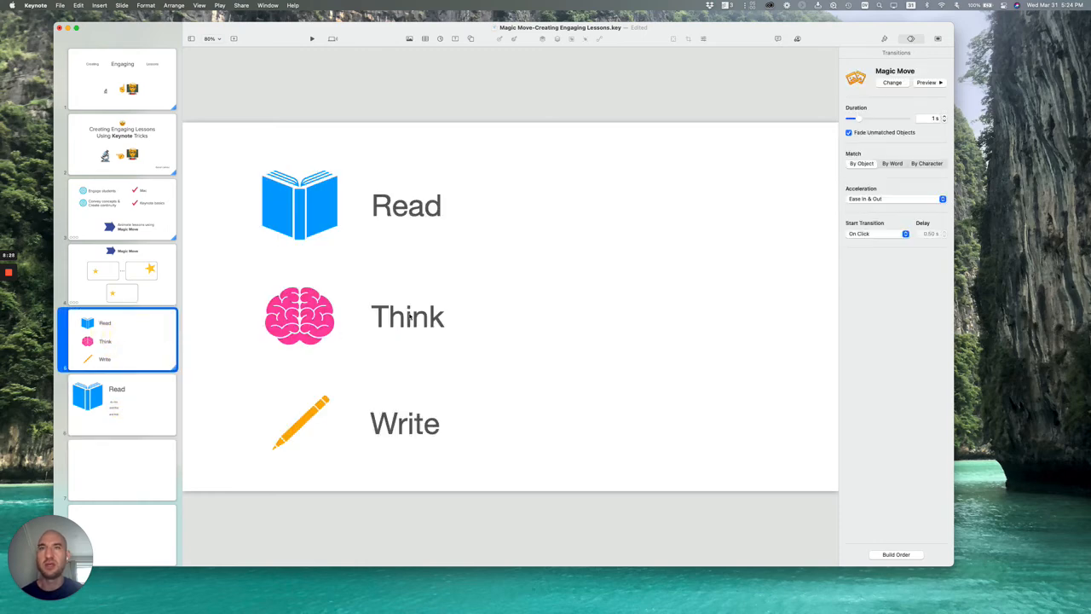
pyautogui.click(129, 402)
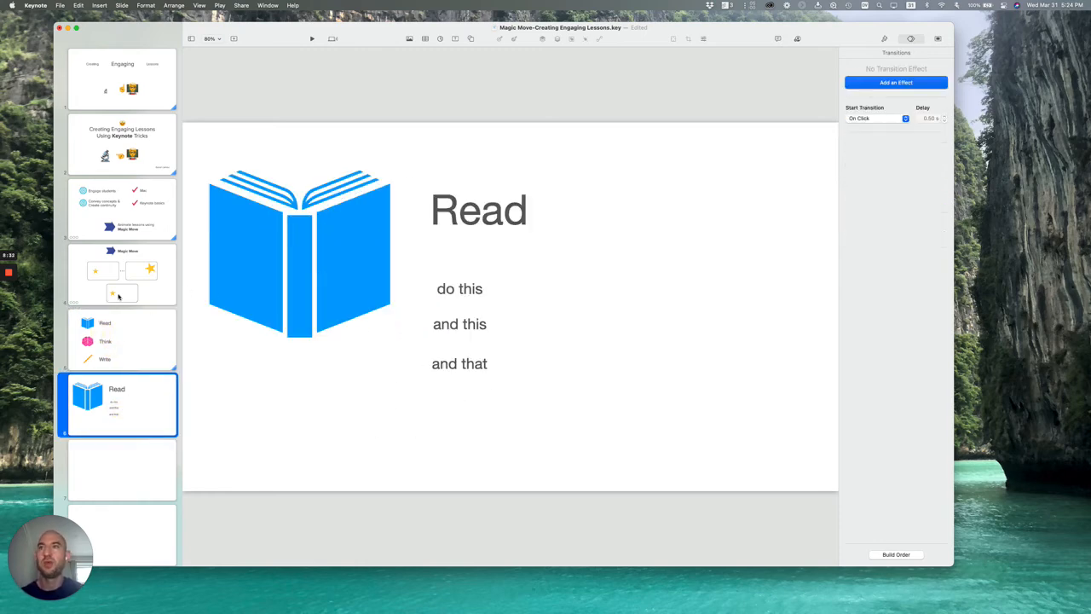
pyautogui.scroll(-1, 124, 332)
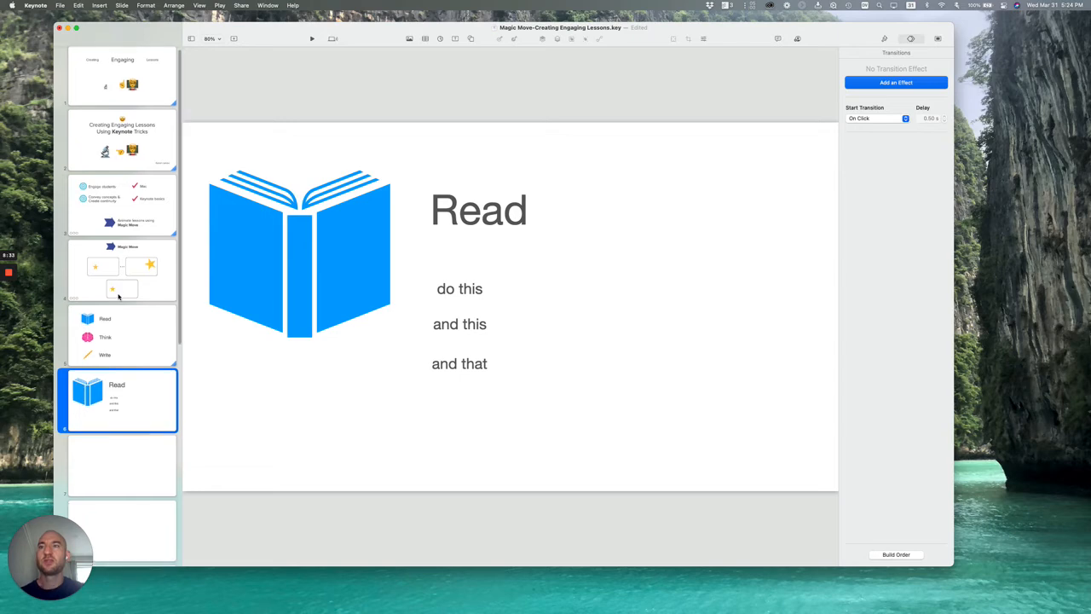
# Insert a walking person shape on blank slide 7, enlarge it and place it in the slide's left half
pyautogui.click(130, 465)
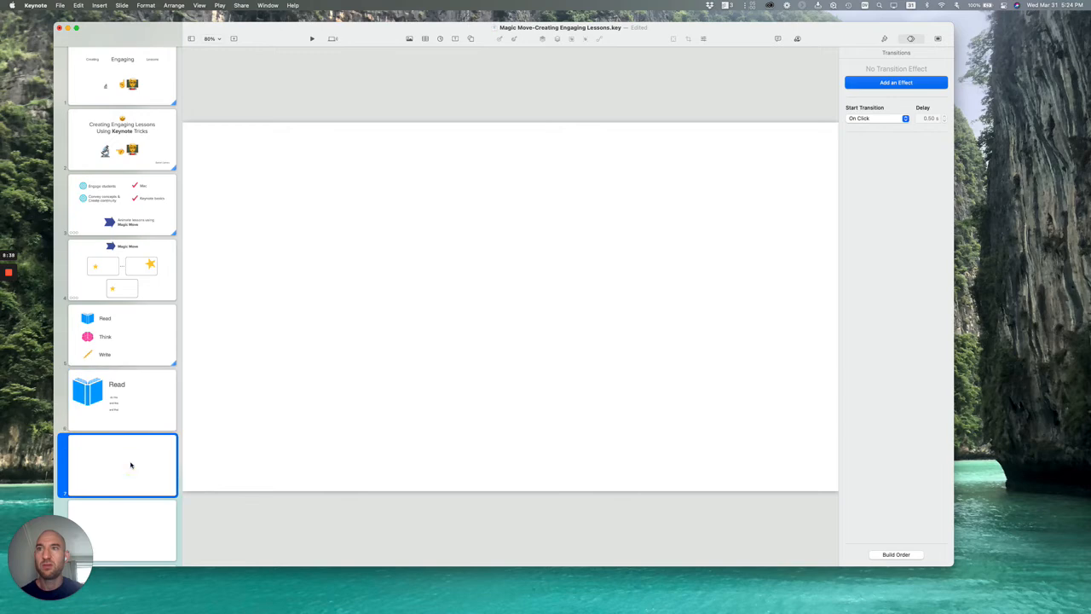
pyautogui.scroll(-1, 109, 360)
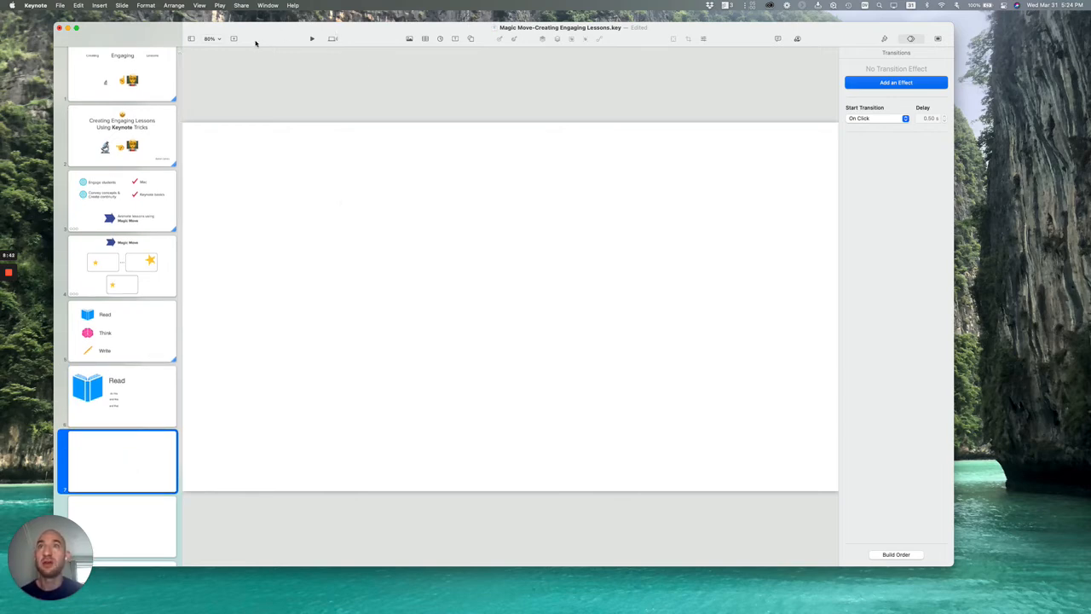
pyautogui.click(471, 39)
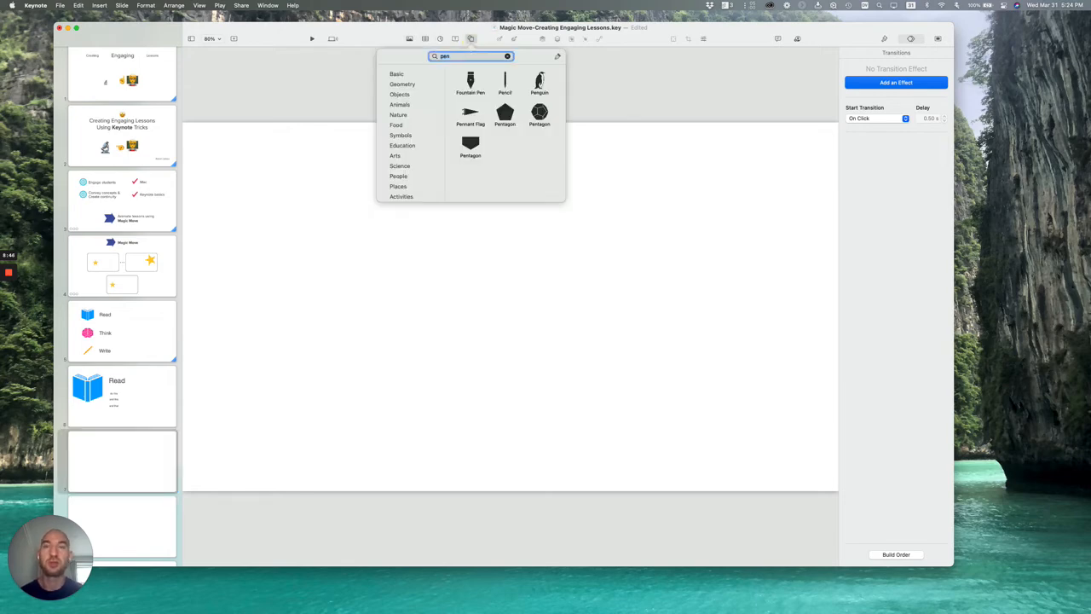
pyautogui.write('person')
pyautogui.click(505, 111)
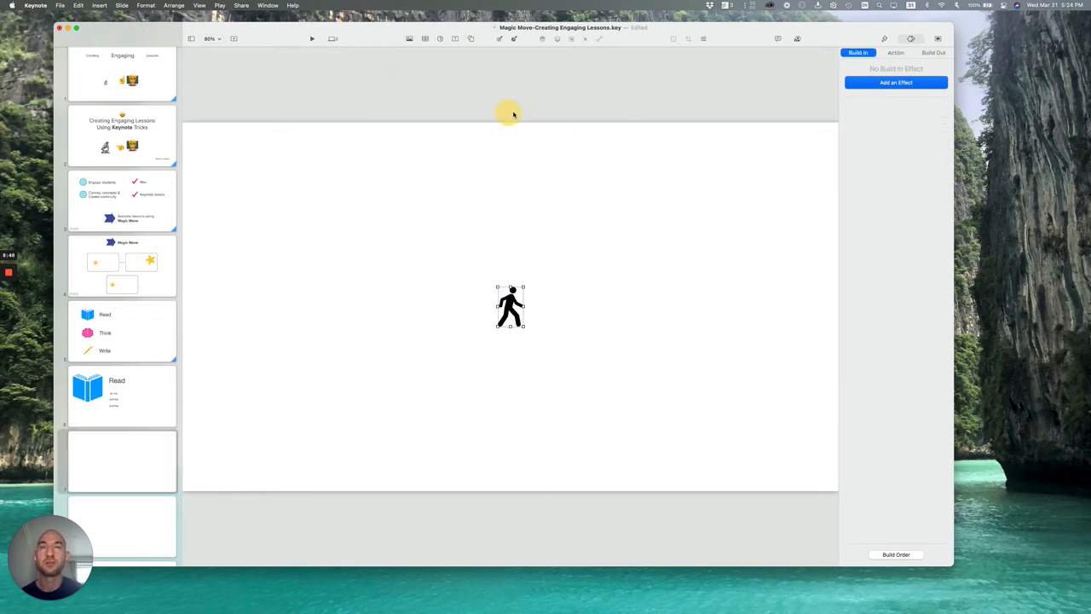
pyautogui.moveTo(502, 316); pyautogui.dragTo(366, 320)
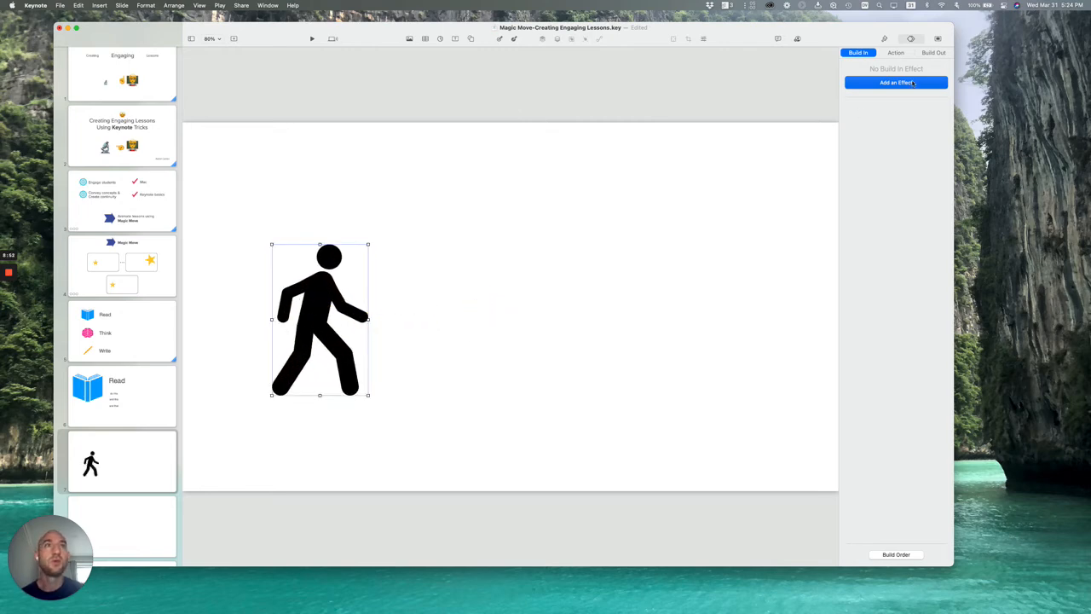
# Apply the orange shape style to the walking person on slide 7
pyautogui.click(885, 39)
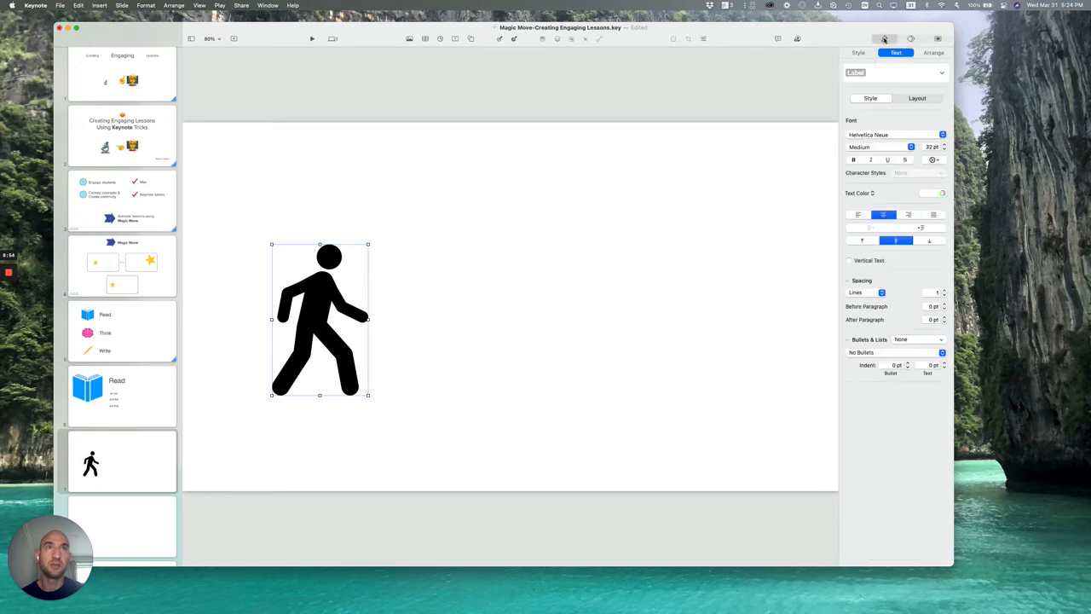
pyautogui.click(858, 53)
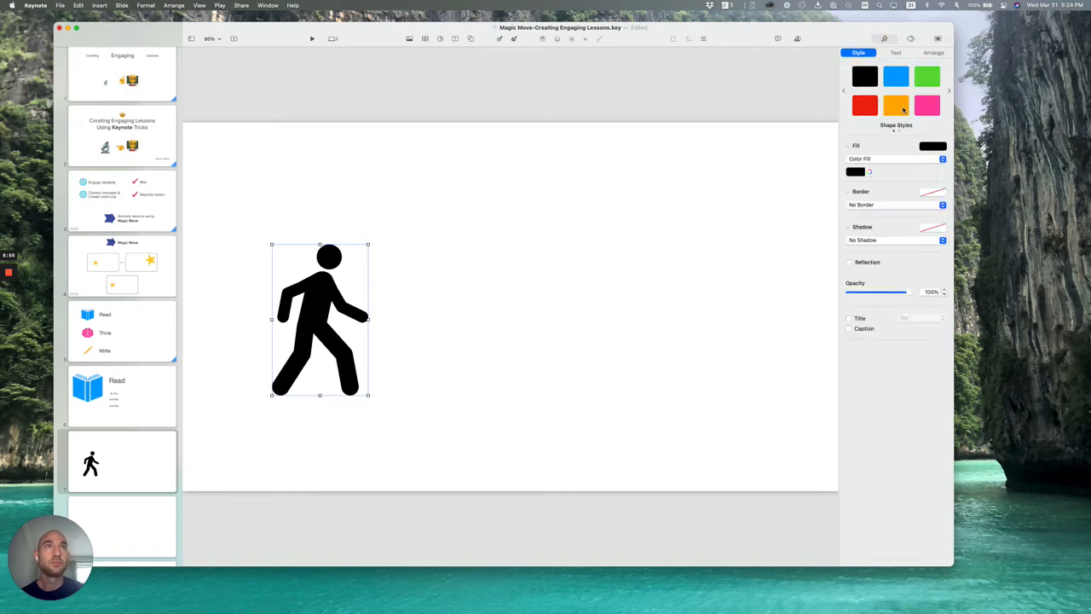
pyautogui.click(897, 105)
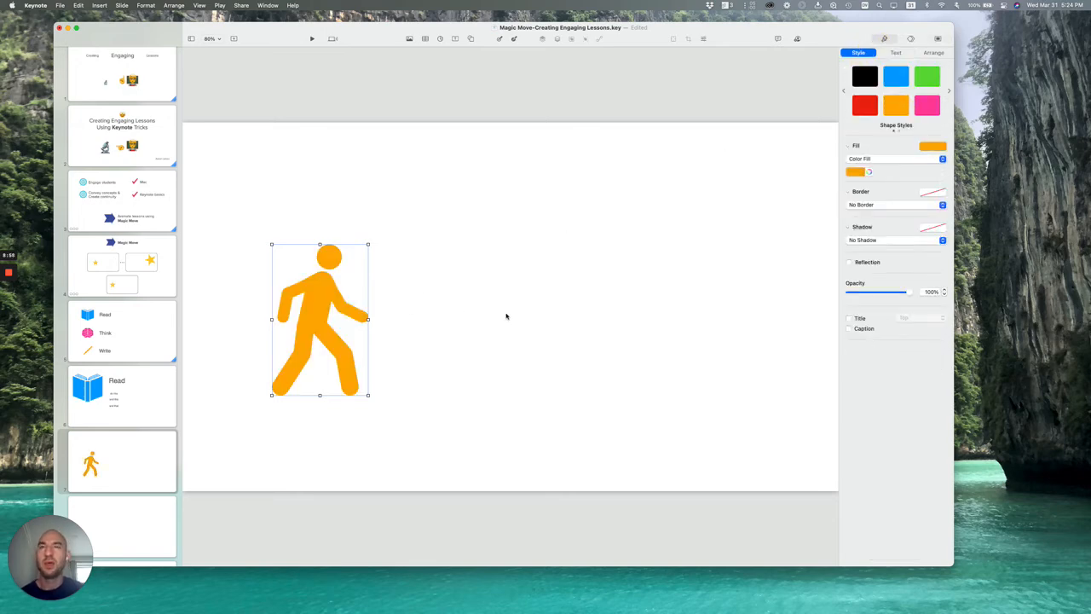
# Add a gem-shaped diamond near slide 7's right edge, level with the person, and give it the blue shape style
pyautogui.click(471, 39)
pyautogui.write('diam')
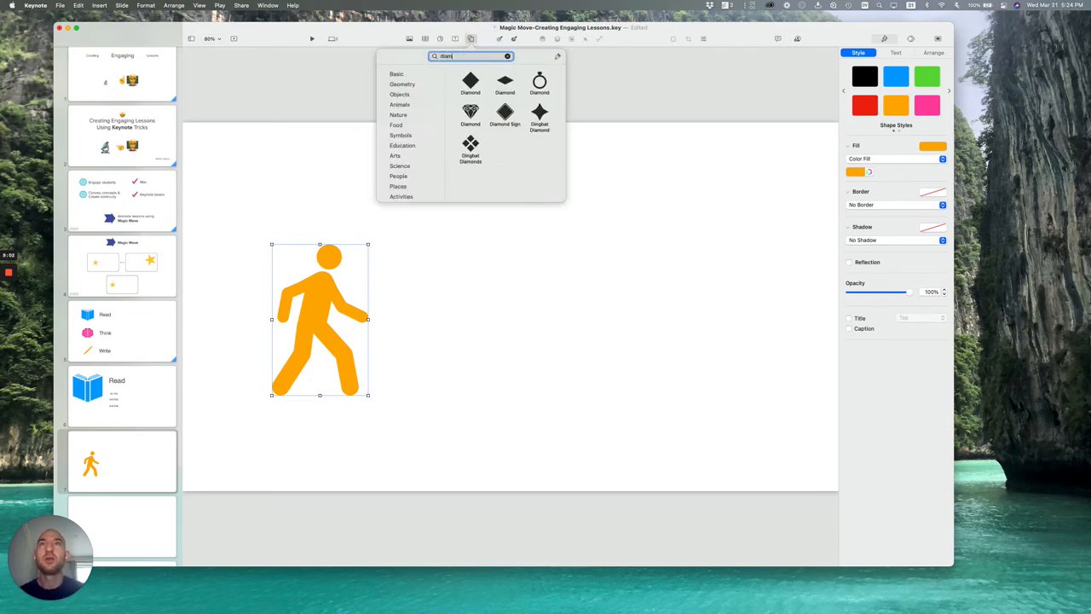
pyautogui.click(471, 112)
pyautogui.moveTo(531, 316); pyautogui.dragTo(741, 322)
pyautogui.click(896, 77)
pyautogui.click(692, 359)
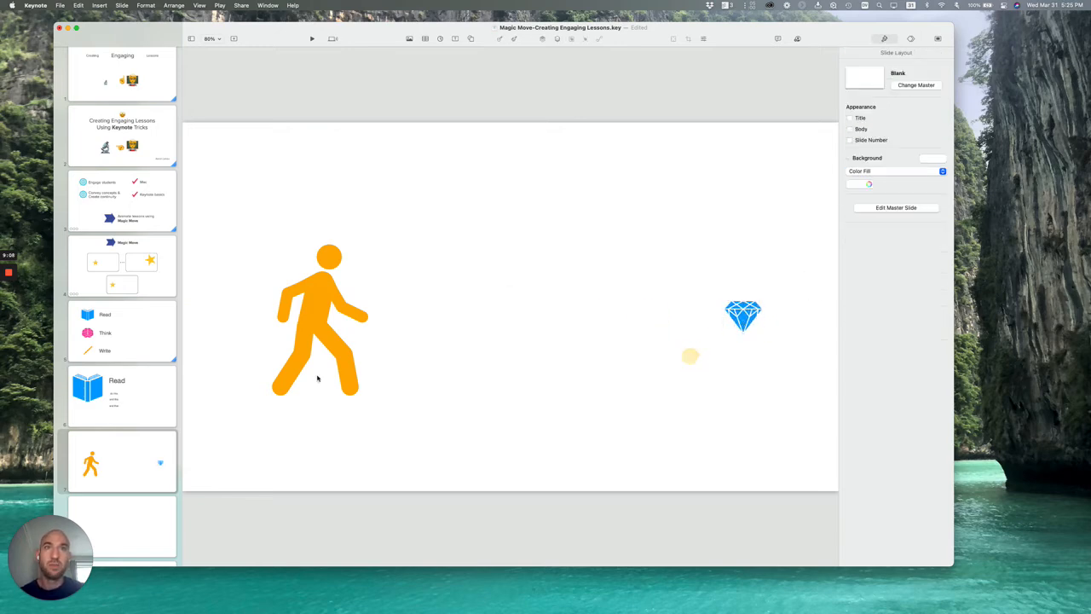
# Copy the person and diamond from slide 7 onto blank slide 8
pyautogui.scroll(-1, 92, 405)
pyautogui.click(125, 455)
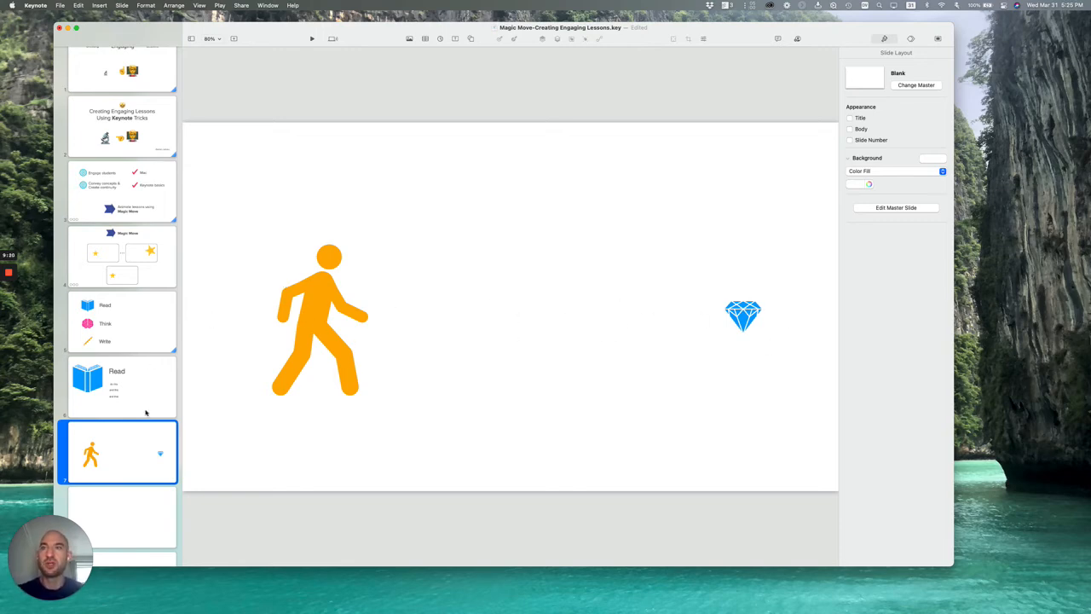
pyautogui.moveTo(237, 282); pyautogui.dragTo(754, 348)
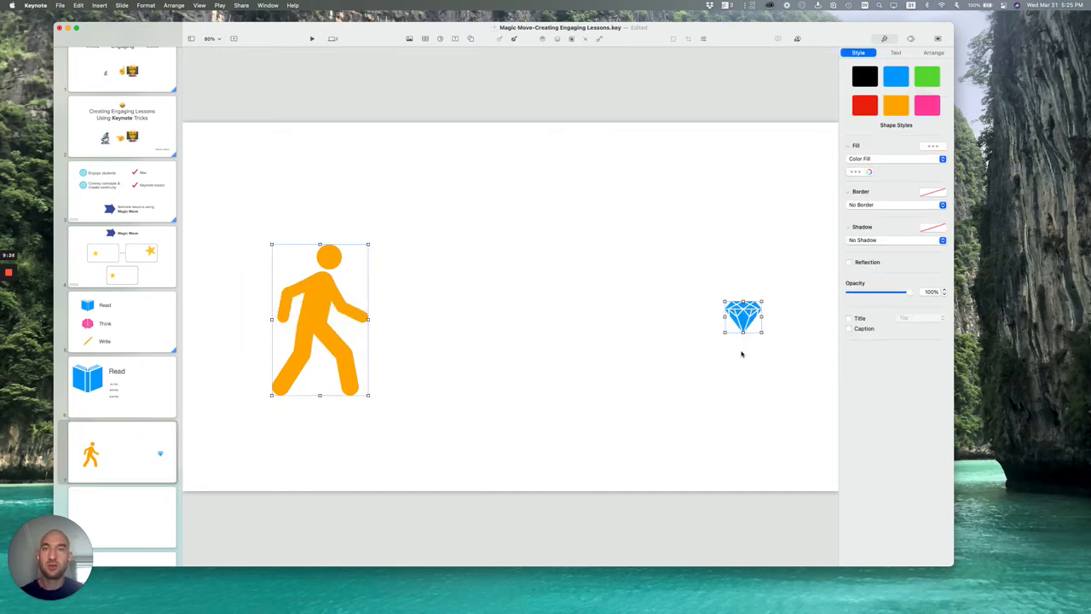
pyautogui.click(122, 510)
pyautogui.scroll(-1, 128, 508)
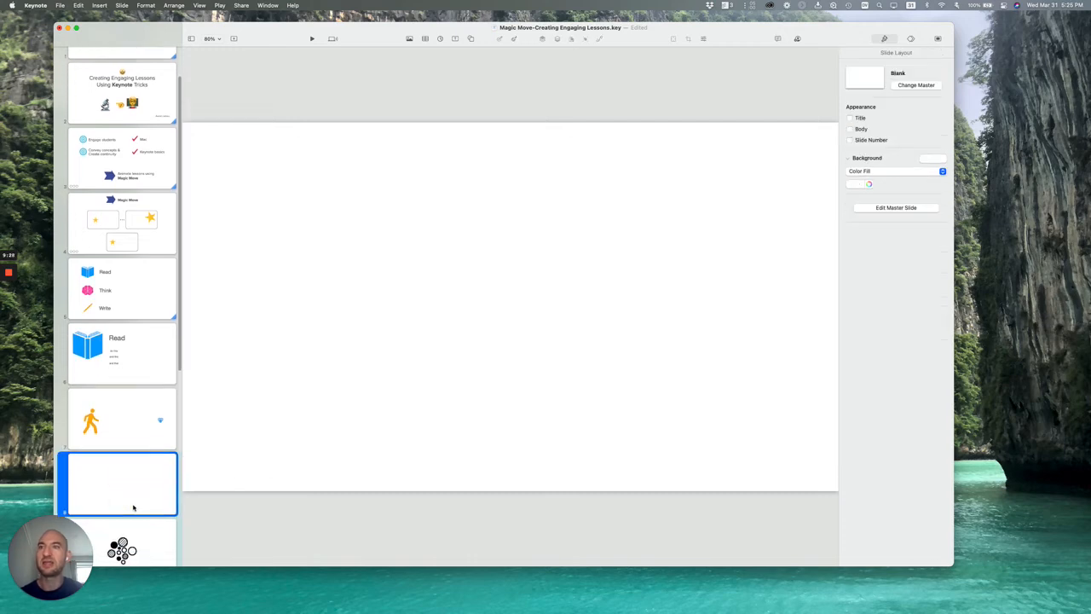
pyautogui.click(443, 376)
pyautogui.press('super+v')
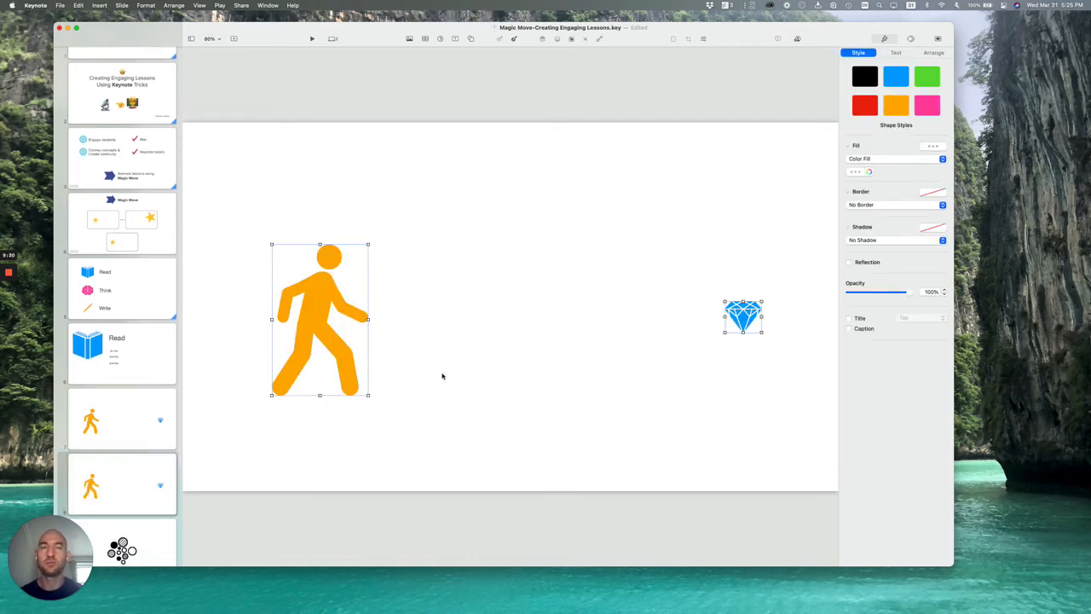
# On slide 8, move the person beside the diamond and enlarge the diamond until it meets the person's hand
pyautogui.click(556, 344)
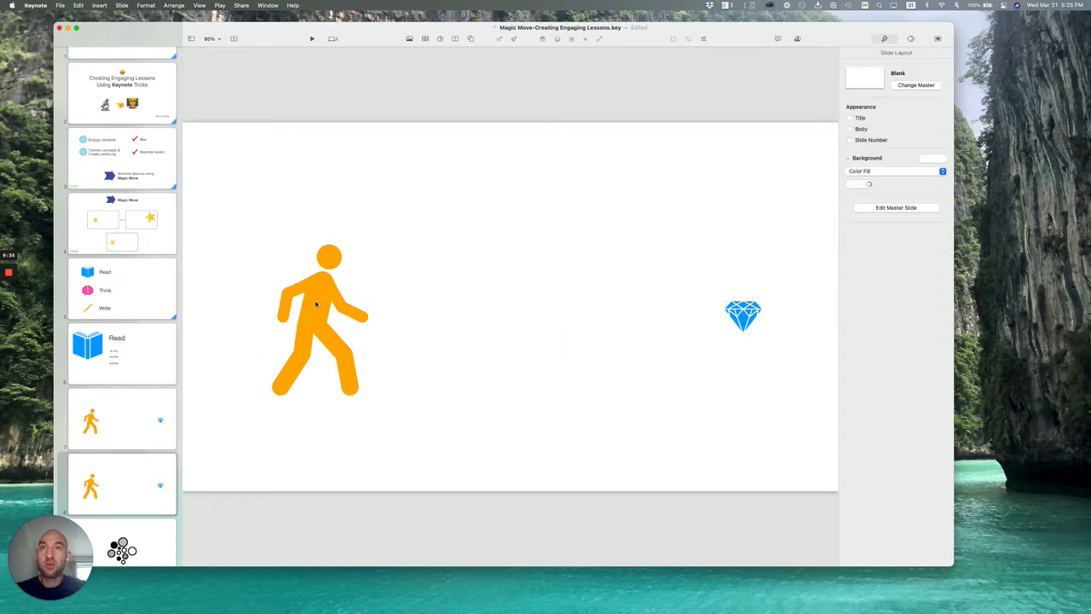
pyautogui.moveTo(311, 315); pyautogui.dragTo(655, 314)
pyautogui.click(745, 304)
pyautogui.moveTo(744, 301); pyautogui.dragTo(743, 283)
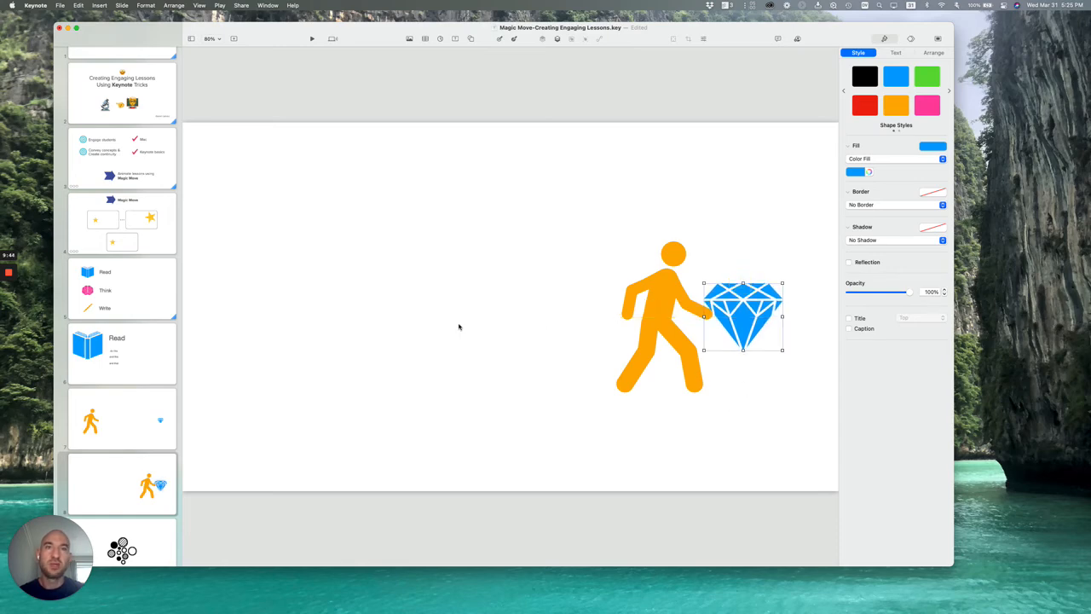
pyautogui.click(738, 424)
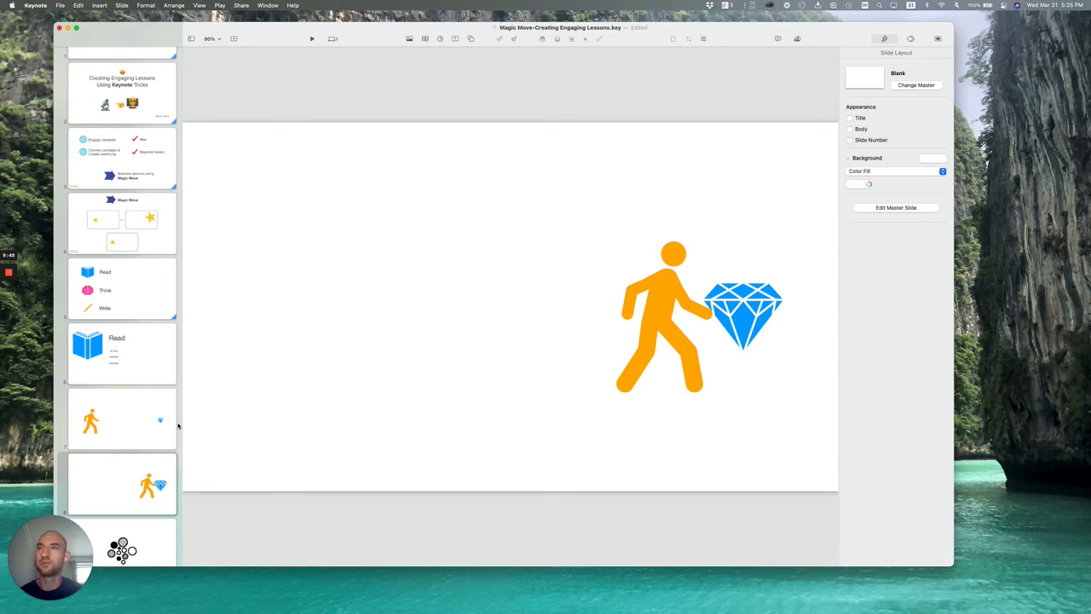
# Compare slides 7 and 8, and add a Magic Move transition to slide 7
pyautogui.click(120, 415)
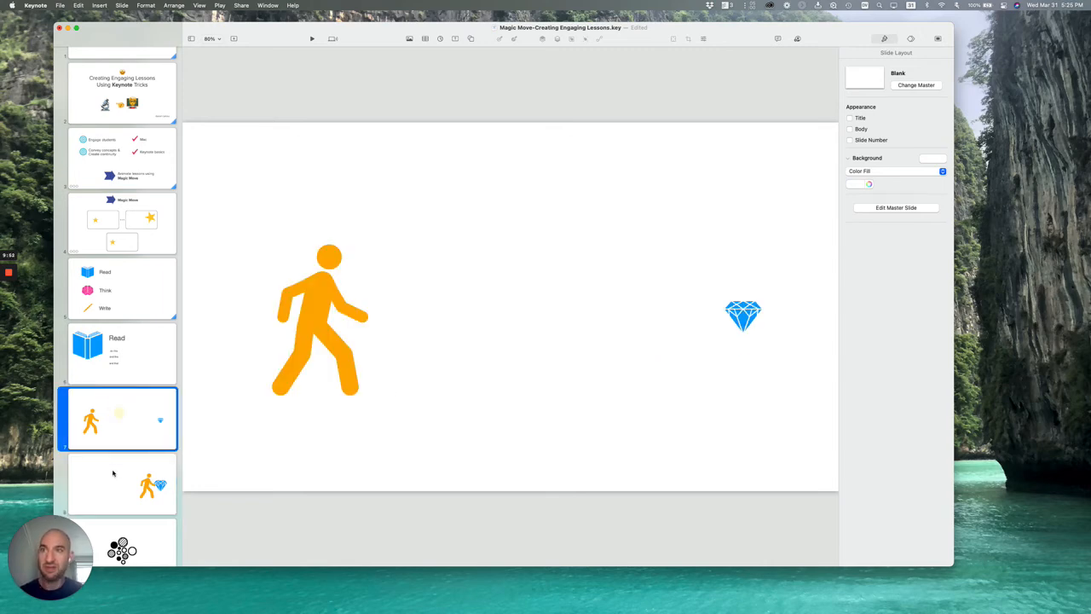
pyautogui.click(114, 470)
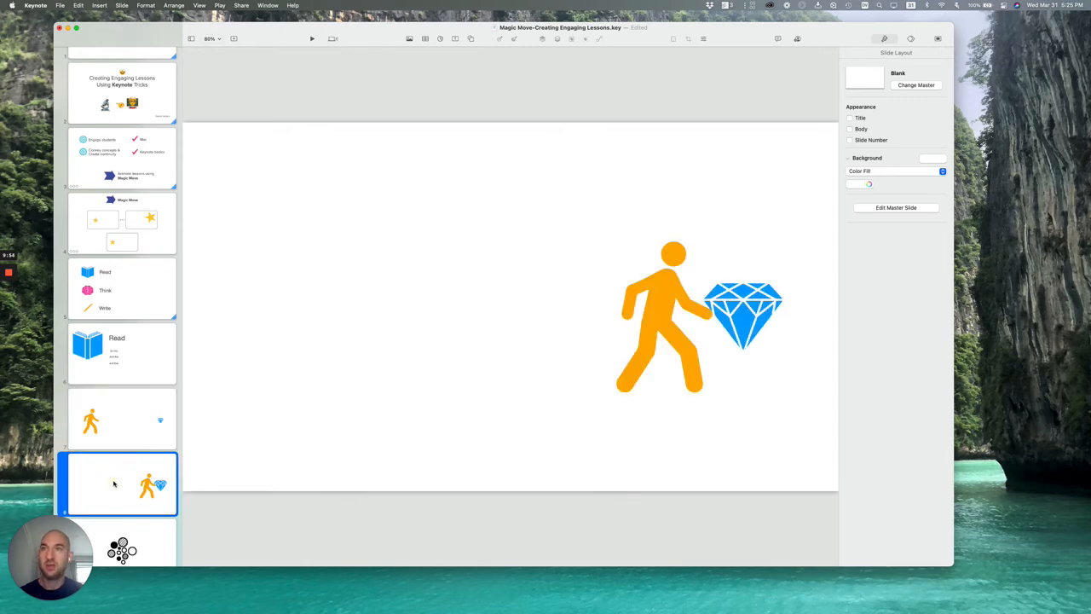
pyautogui.click(122, 419)
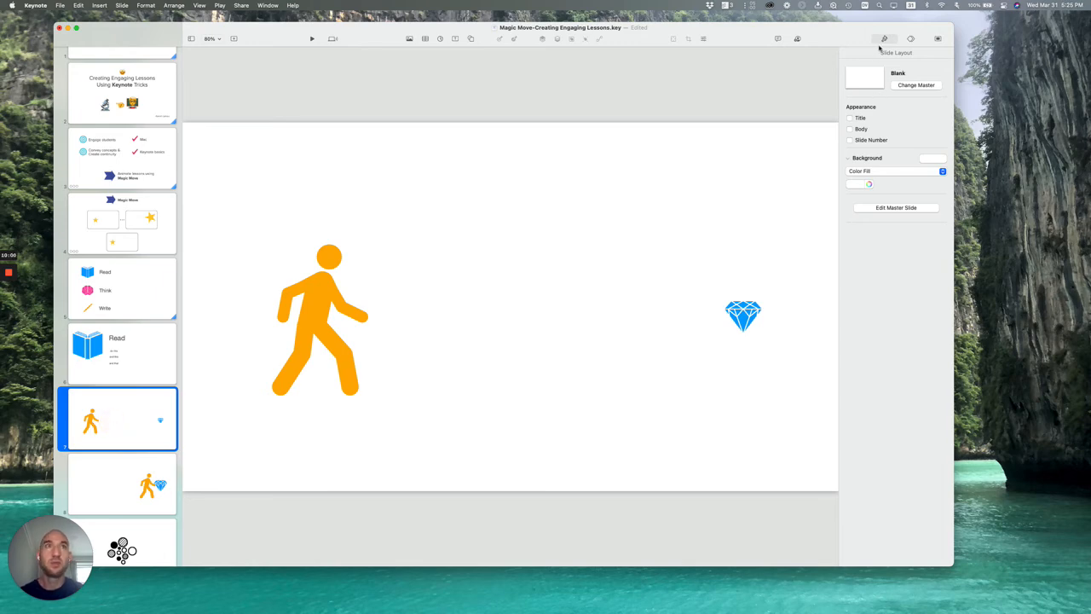
pyautogui.click(911, 38)
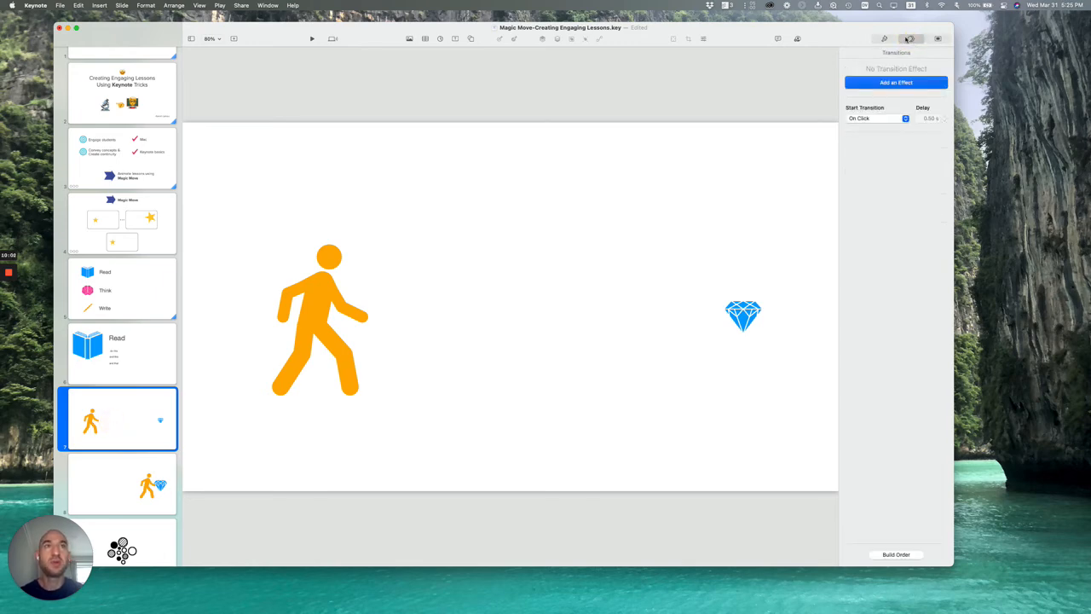
pyautogui.click(891, 82)
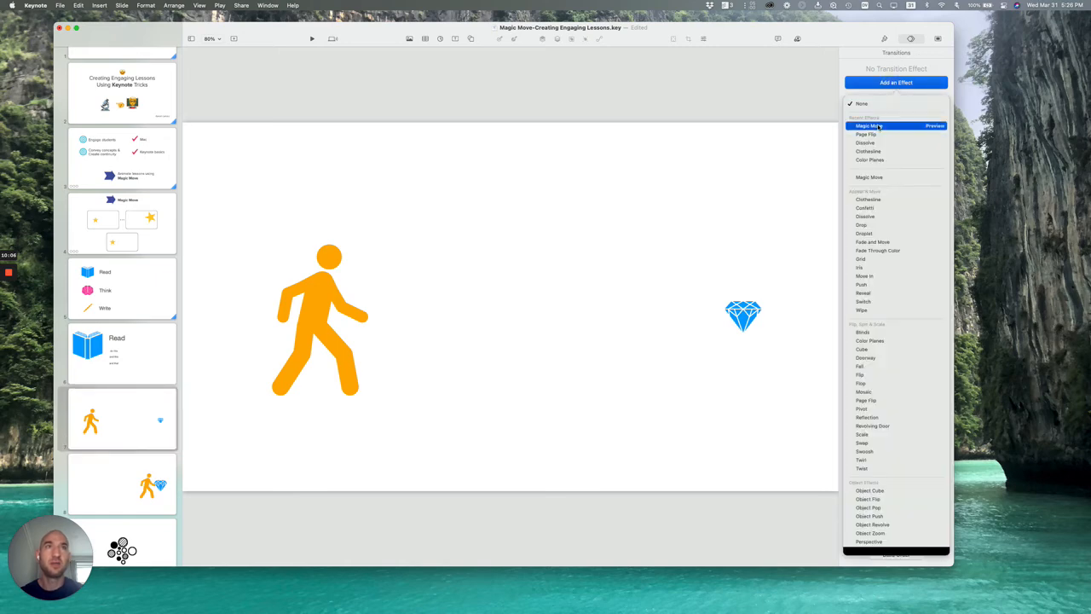
pyautogui.click(879, 178)
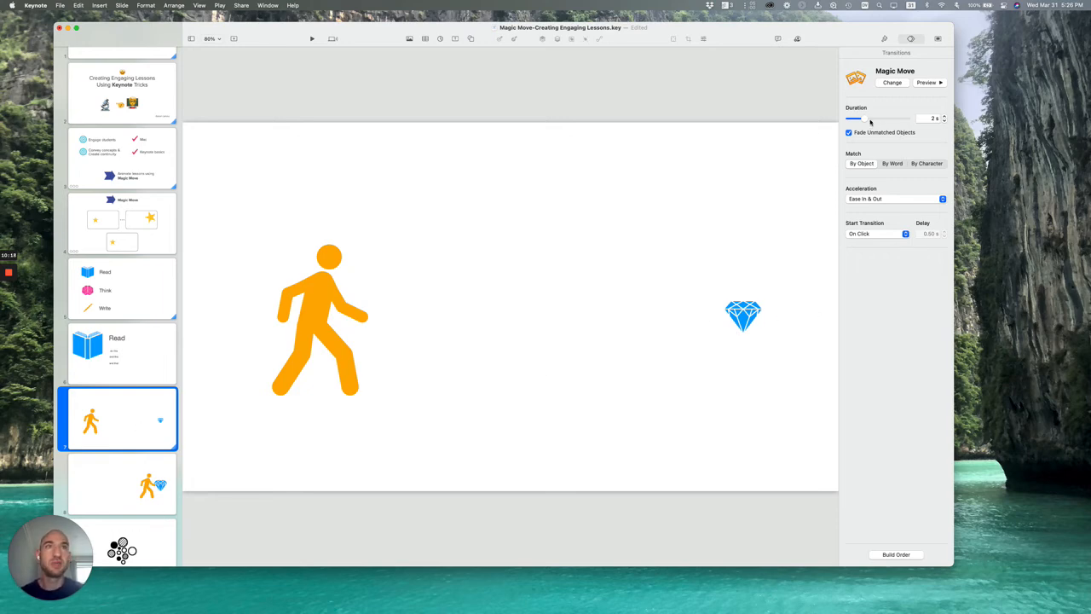
# Preview slide 7's Magic Move with a duration of 8.25 s, and again with the duration set to 1 s
pyautogui.moveTo(866, 119); pyautogui.dragTo(882, 121)
pyautogui.click(933, 84)
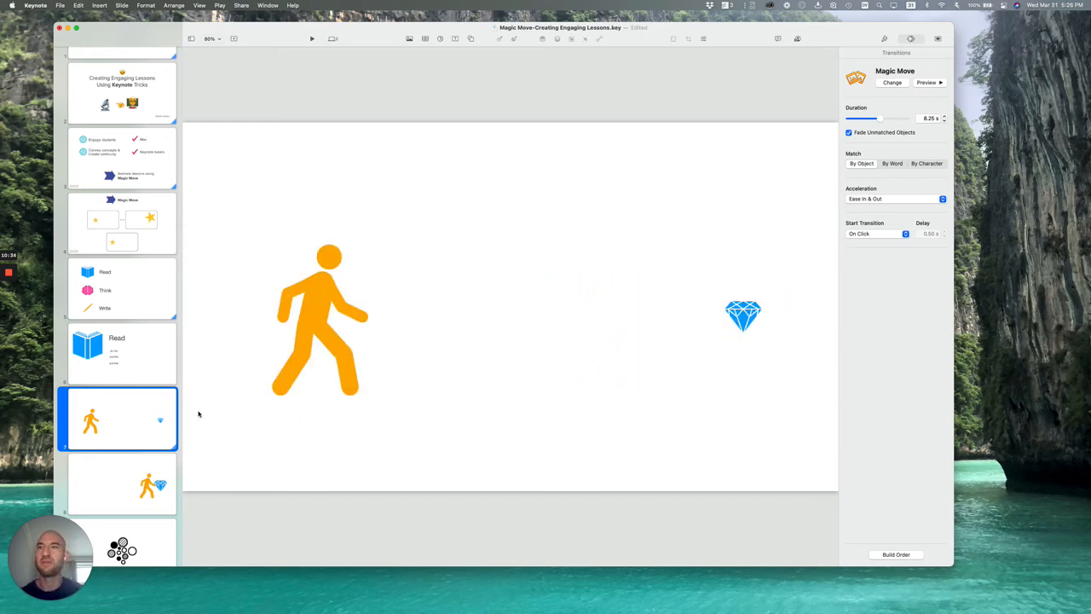
pyautogui.moveTo(880, 123); pyautogui.dragTo(858, 122)
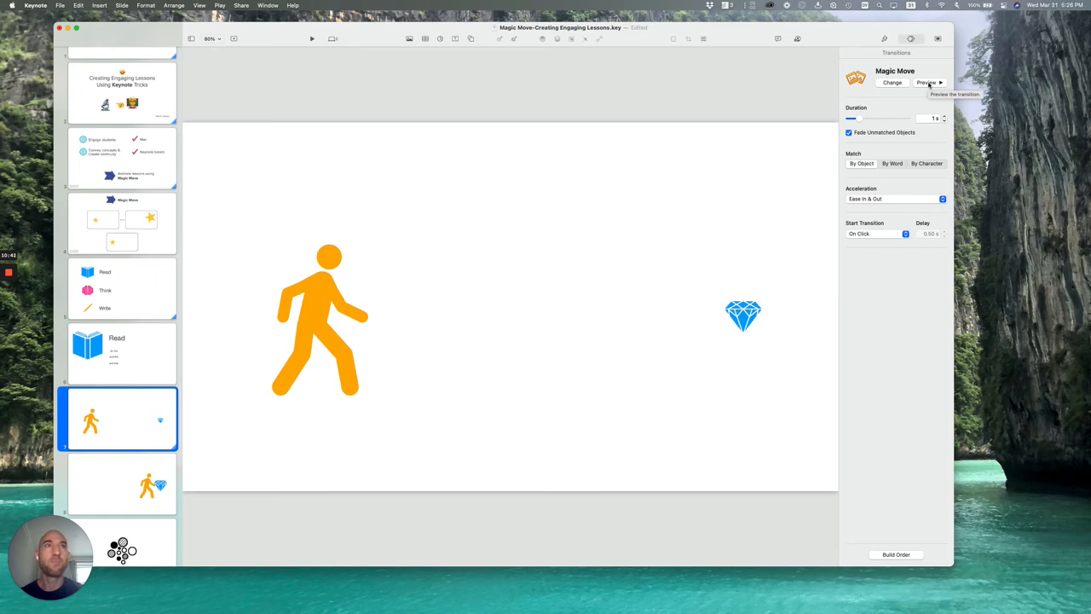
pyautogui.click(929, 82)
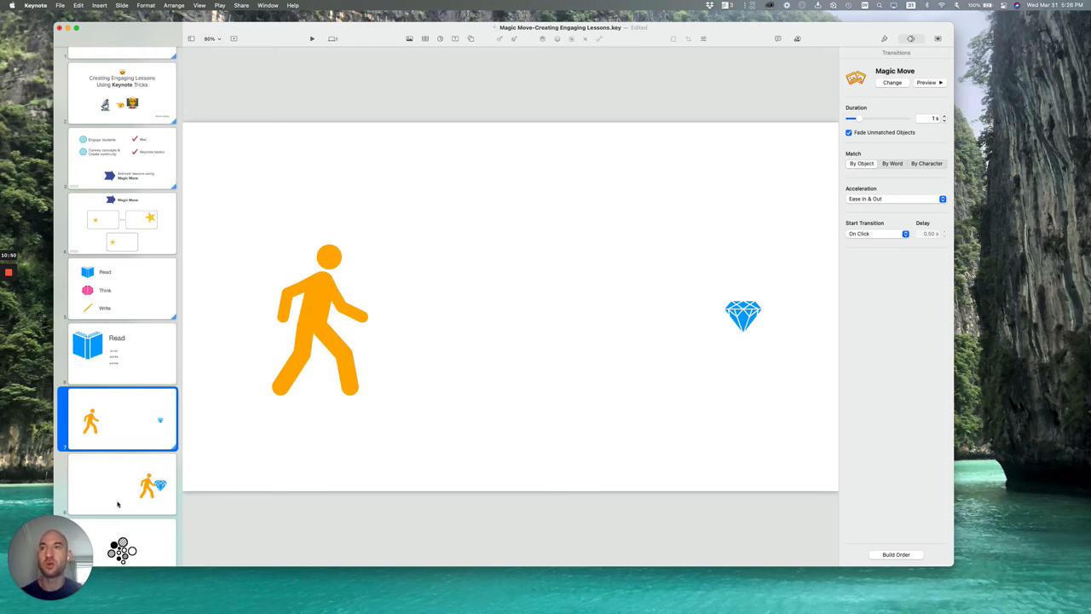
# Play the slideshow from slide 5 through slide 8 to check the transitions, and exit it
pyautogui.click(136, 282)
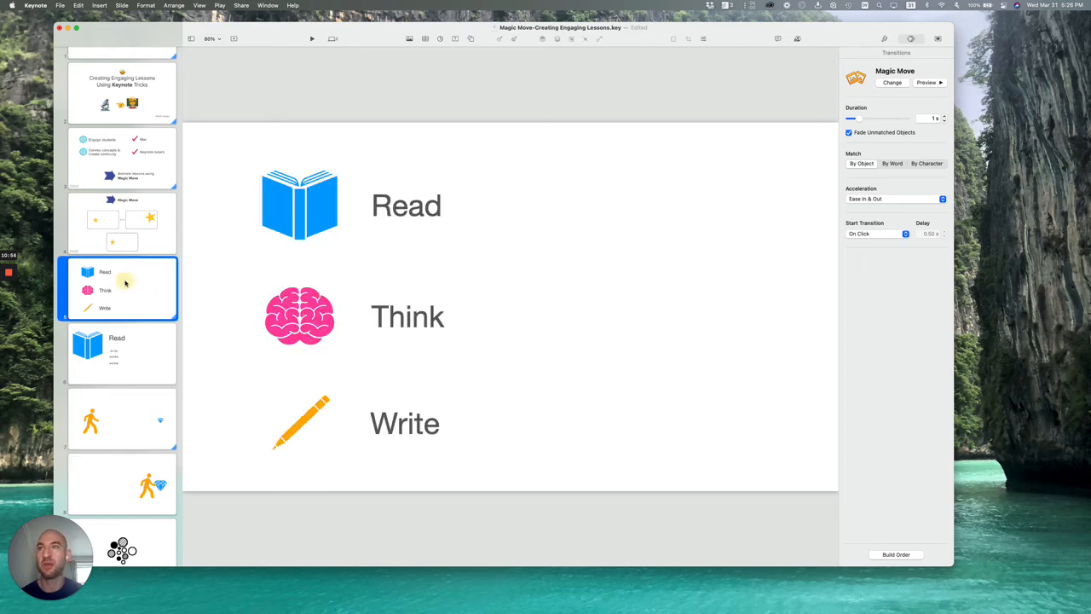
pyautogui.click(219, 6)
pyautogui.click(224, 19)
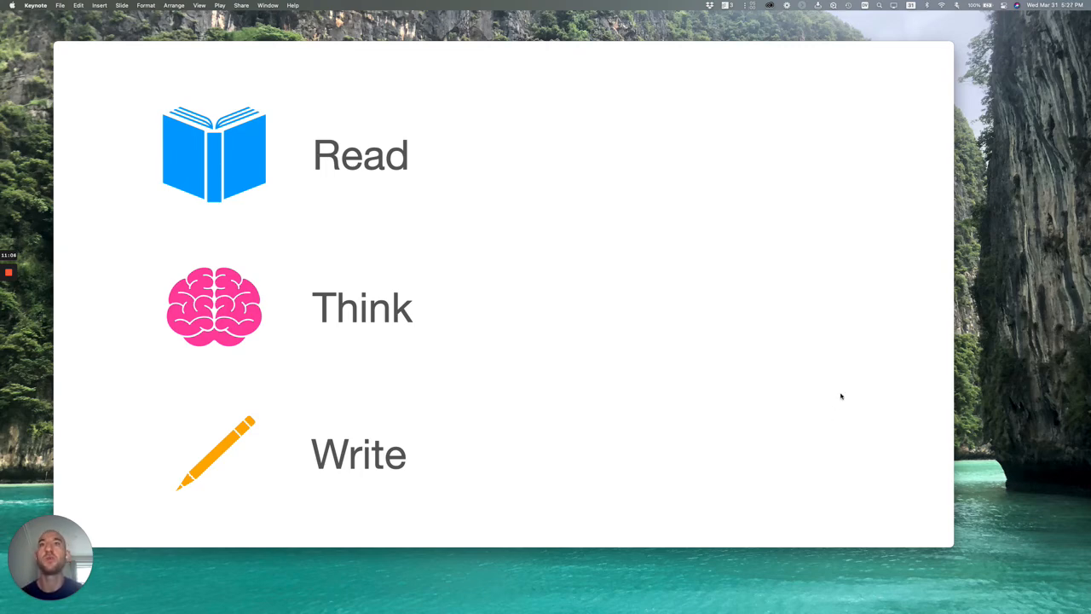
pyautogui.click(840, 394)
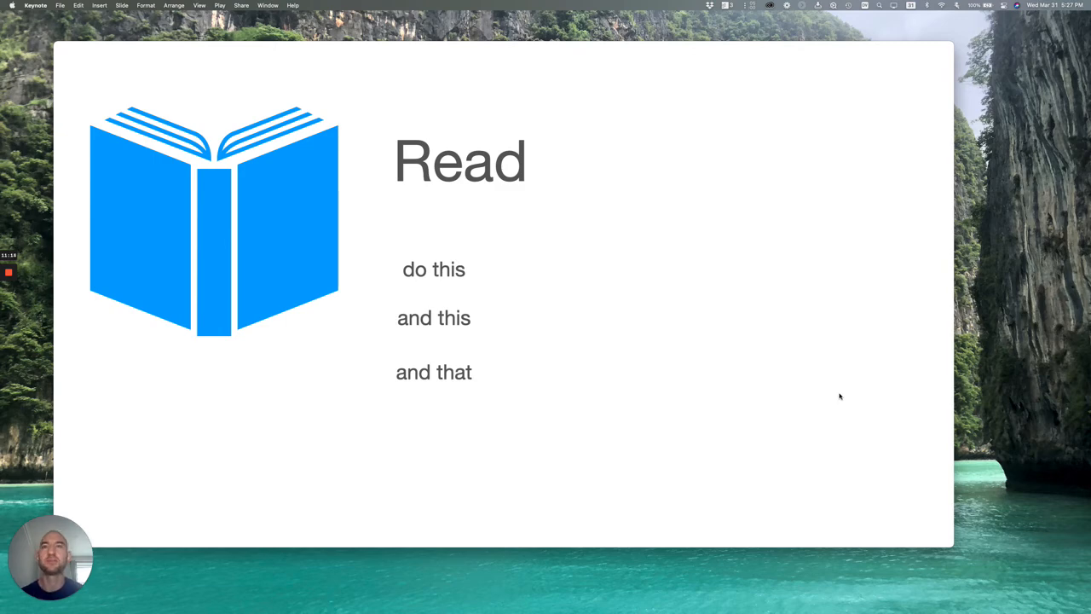
pyautogui.click(830, 391)
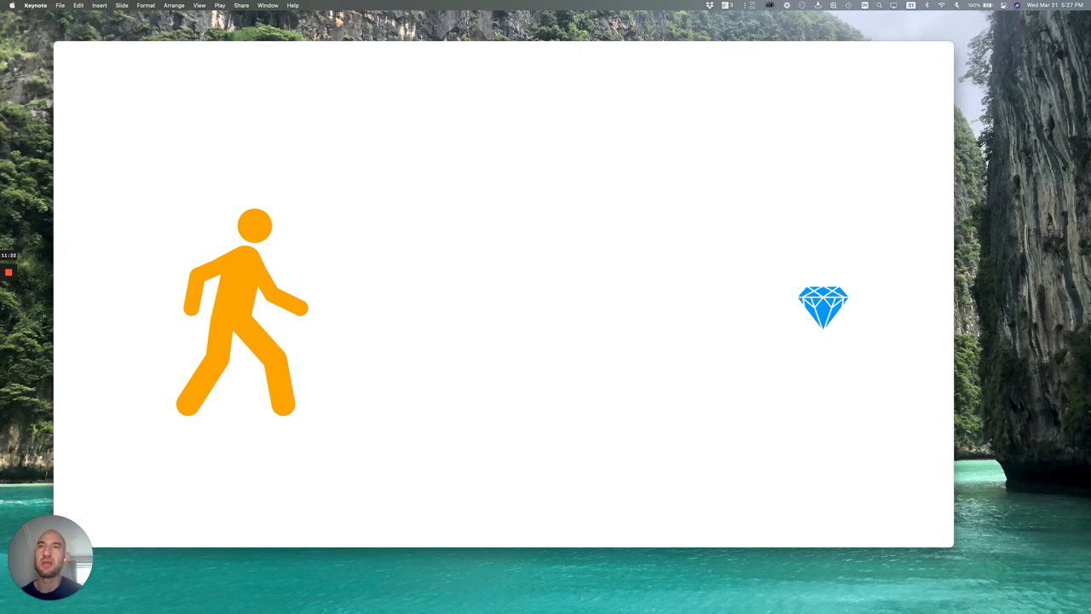
pyautogui.click(895, 431)
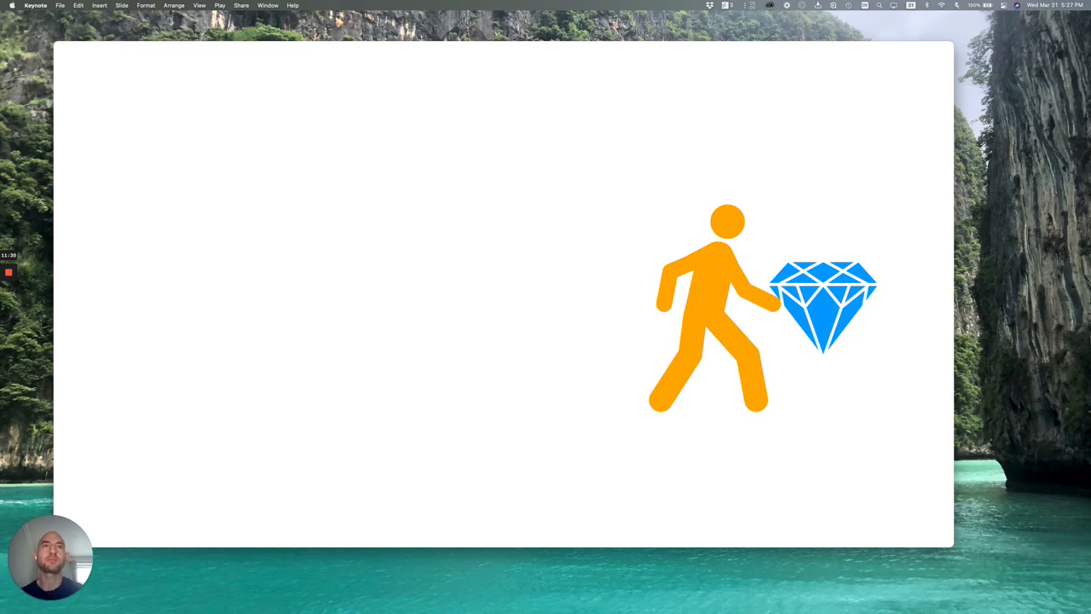
pyautogui.press('Escape')
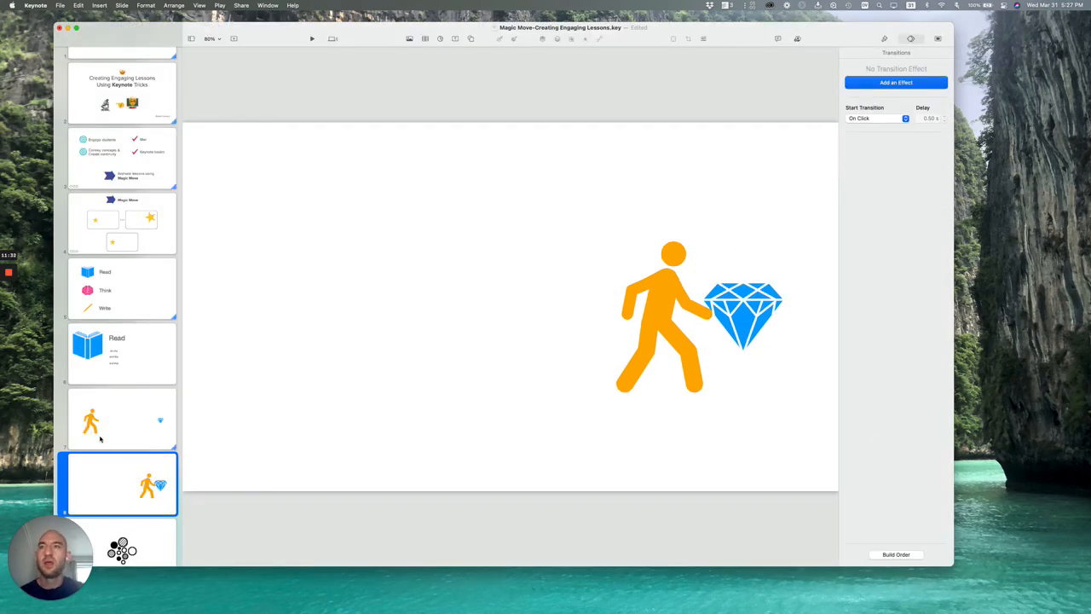
# Play the slideshow in a window from slide 9 and advance to slide 10, where the circles are grouped by pattern
pyautogui.scroll(-2, 123, 434)
pyautogui.scroll(-6, 122, 435)
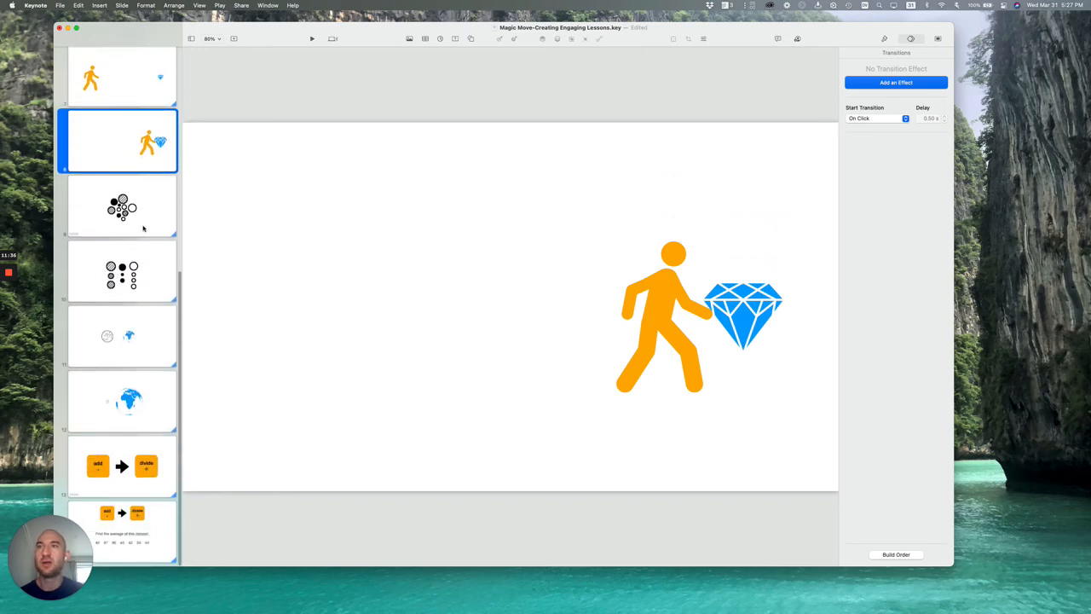
pyautogui.click(142, 211)
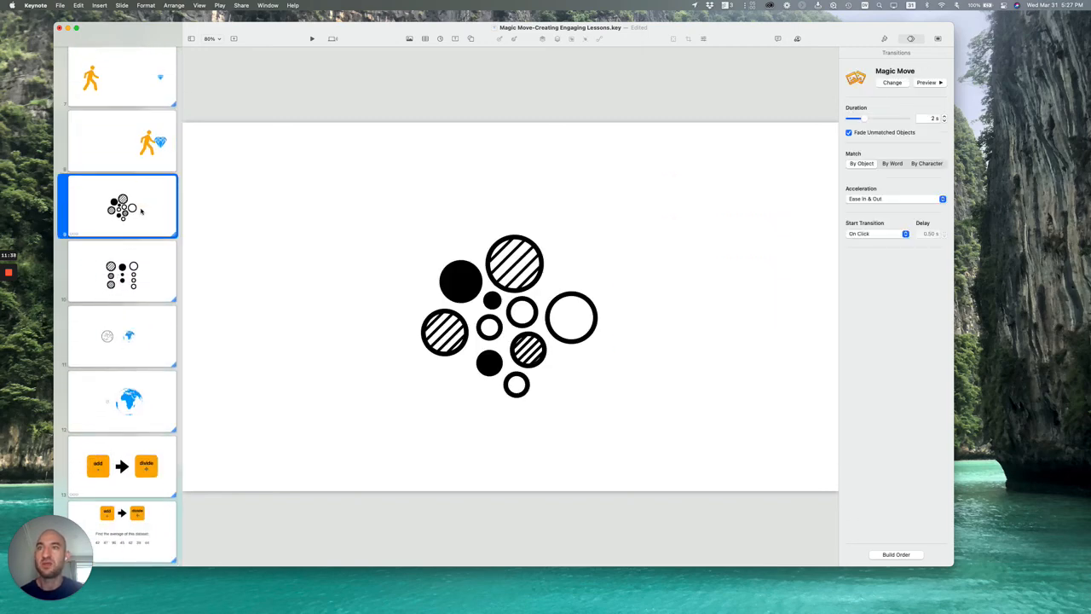
pyautogui.click(220, 5)
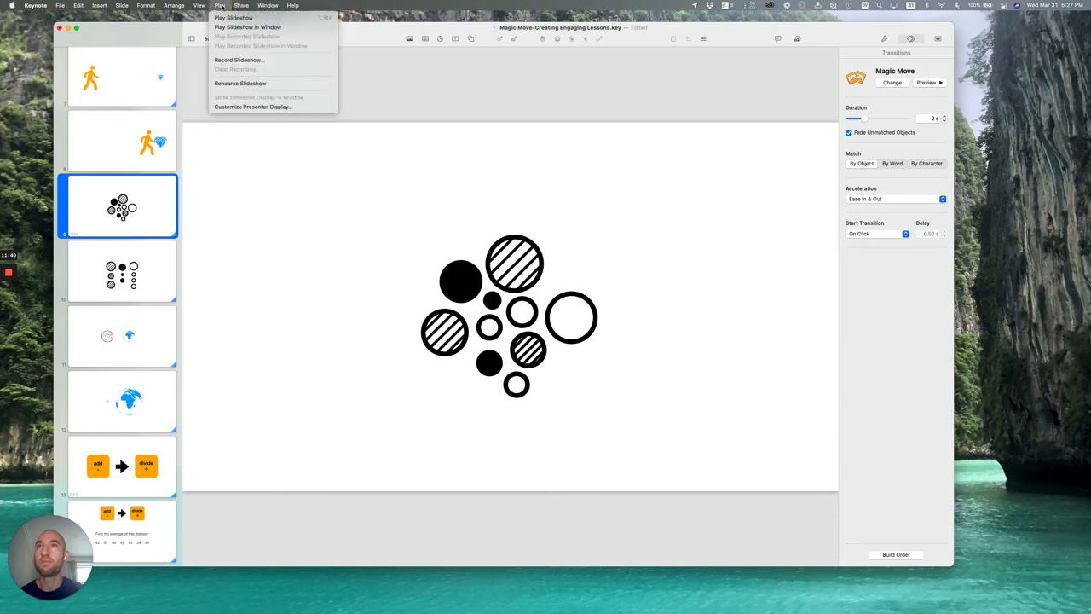
pyautogui.click(224, 28)
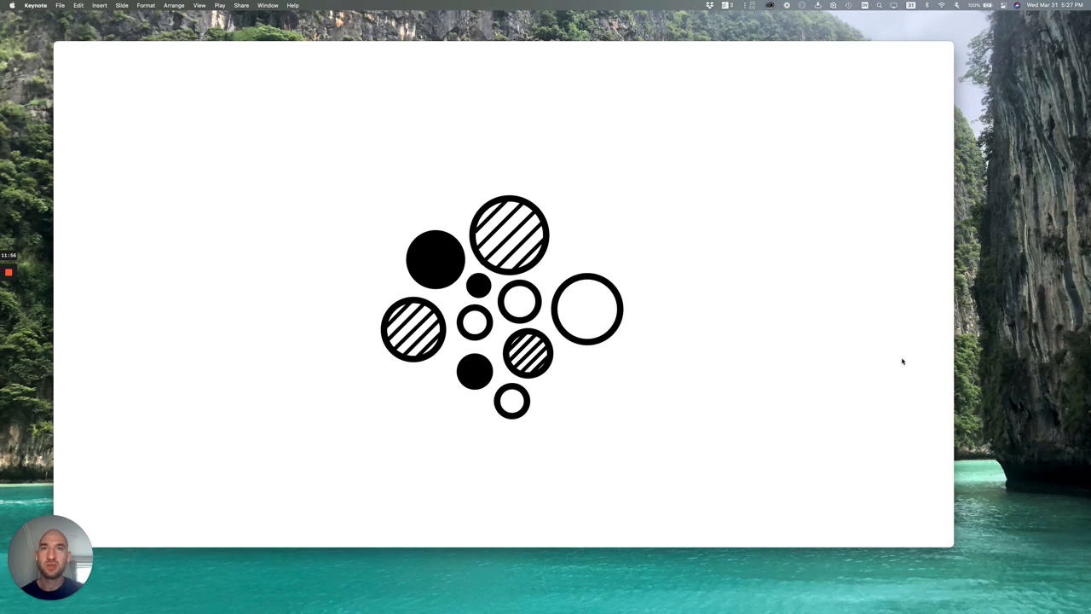
pyautogui.press('Right')
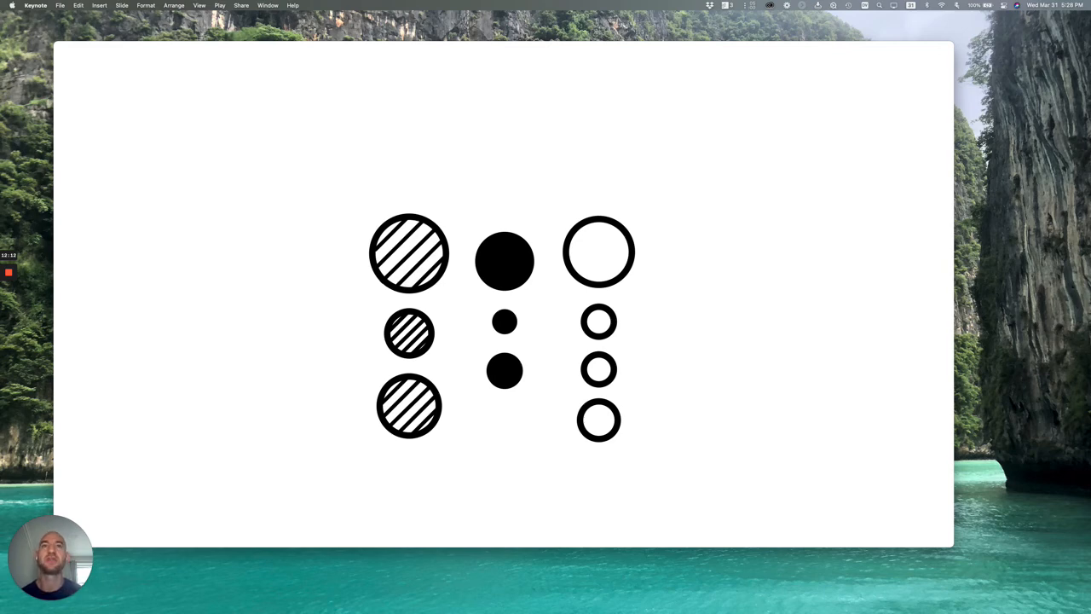
# Advance the slideshow through the moon and Earth size comparison and the add and divide slide to slide 14
pyautogui.click(893, 367)
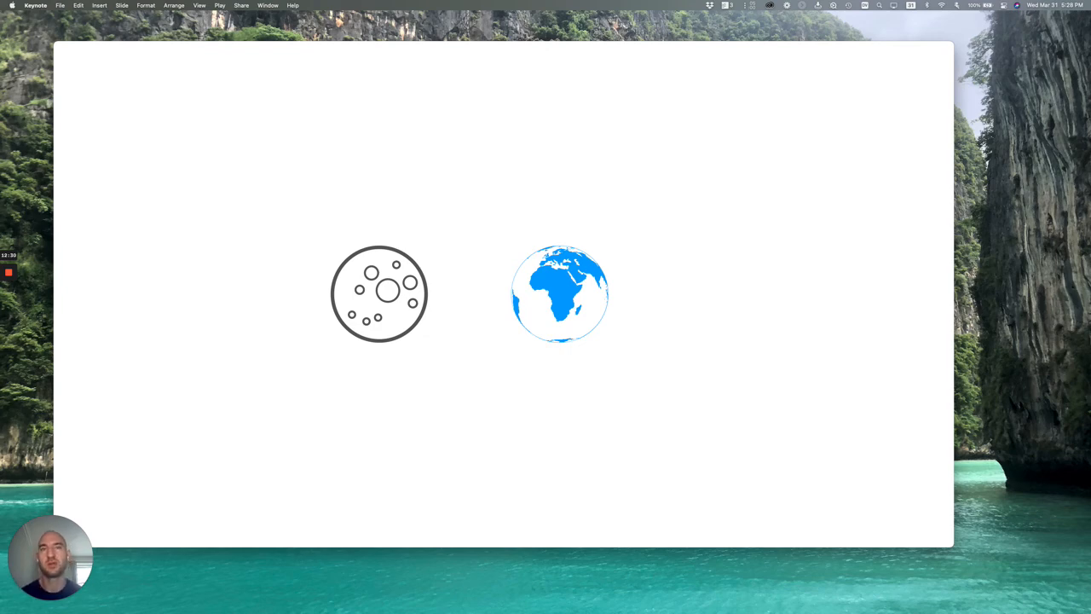
pyautogui.click(858, 363)
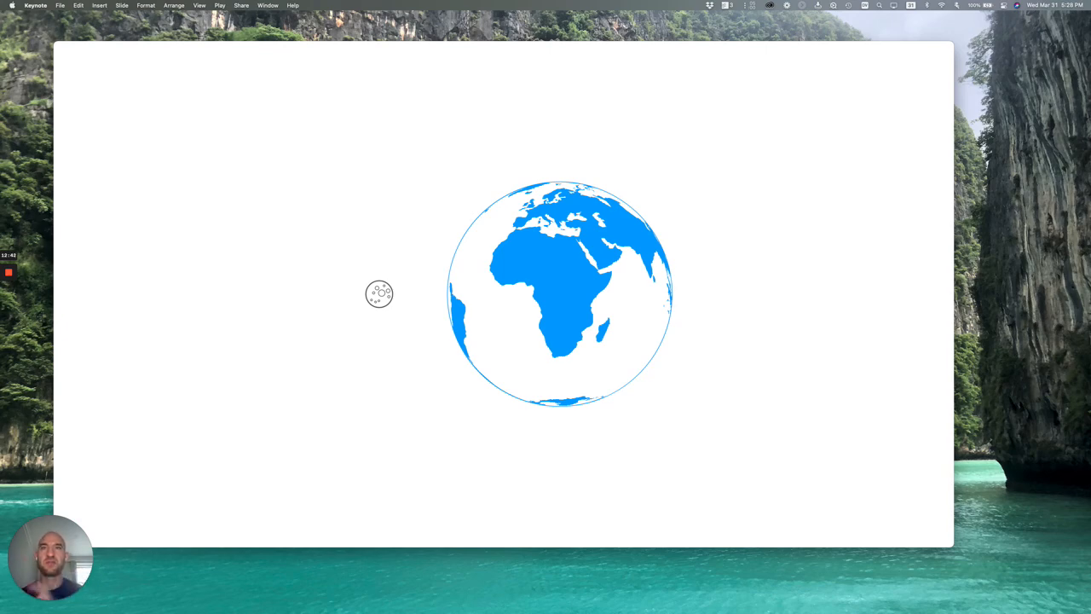
pyautogui.click(861, 376)
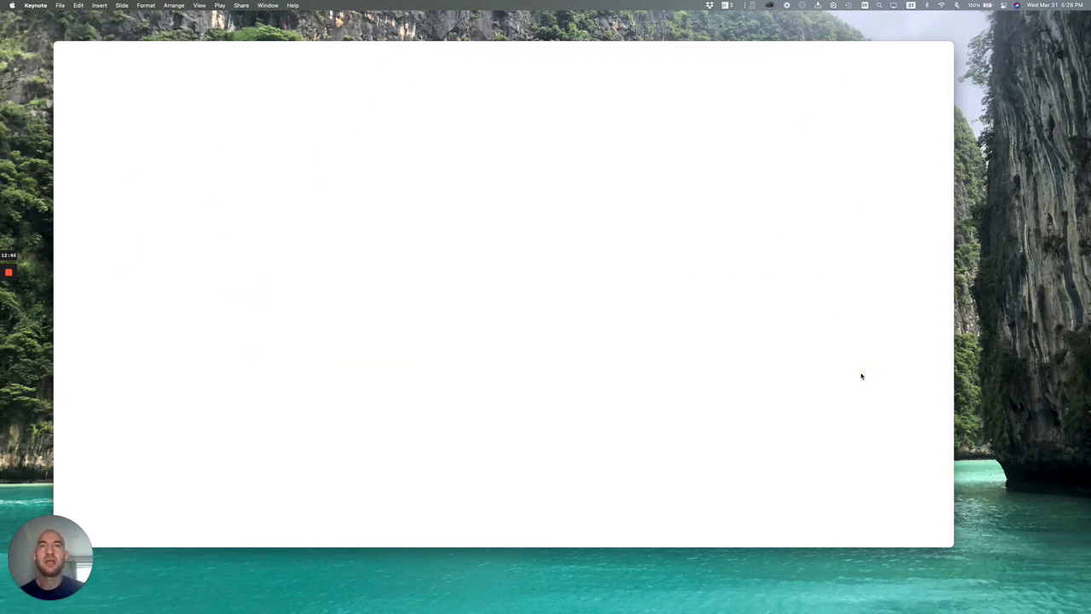
pyautogui.click(861, 376)
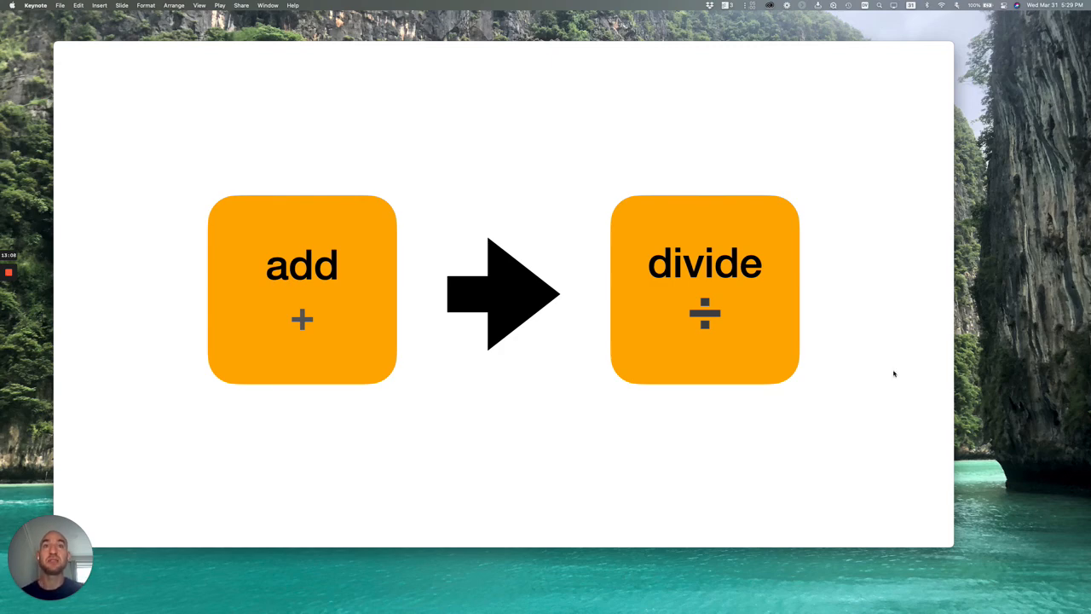
pyautogui.click(894, 373)
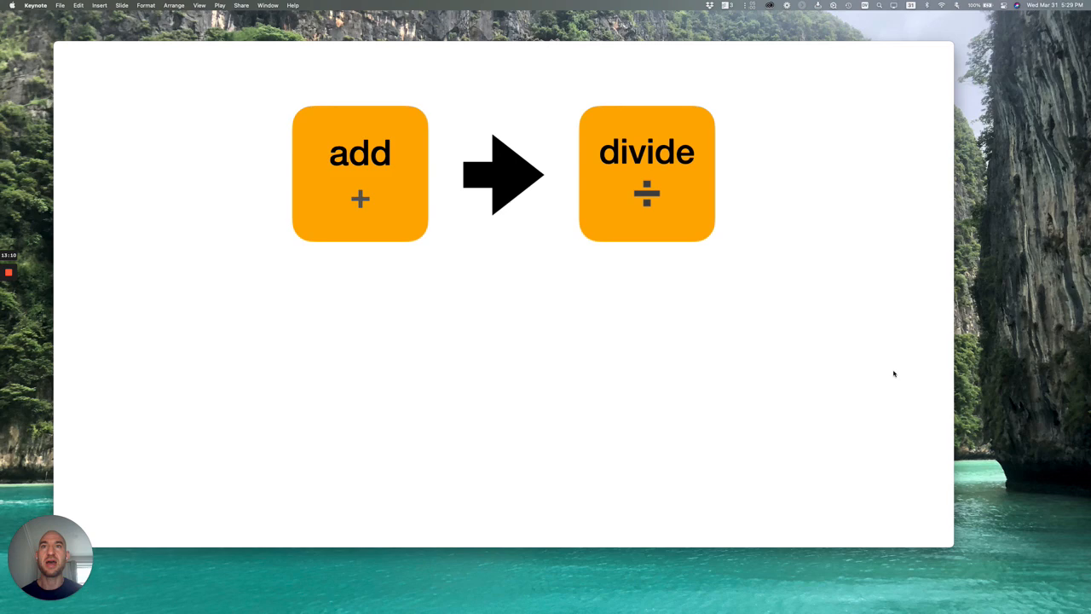